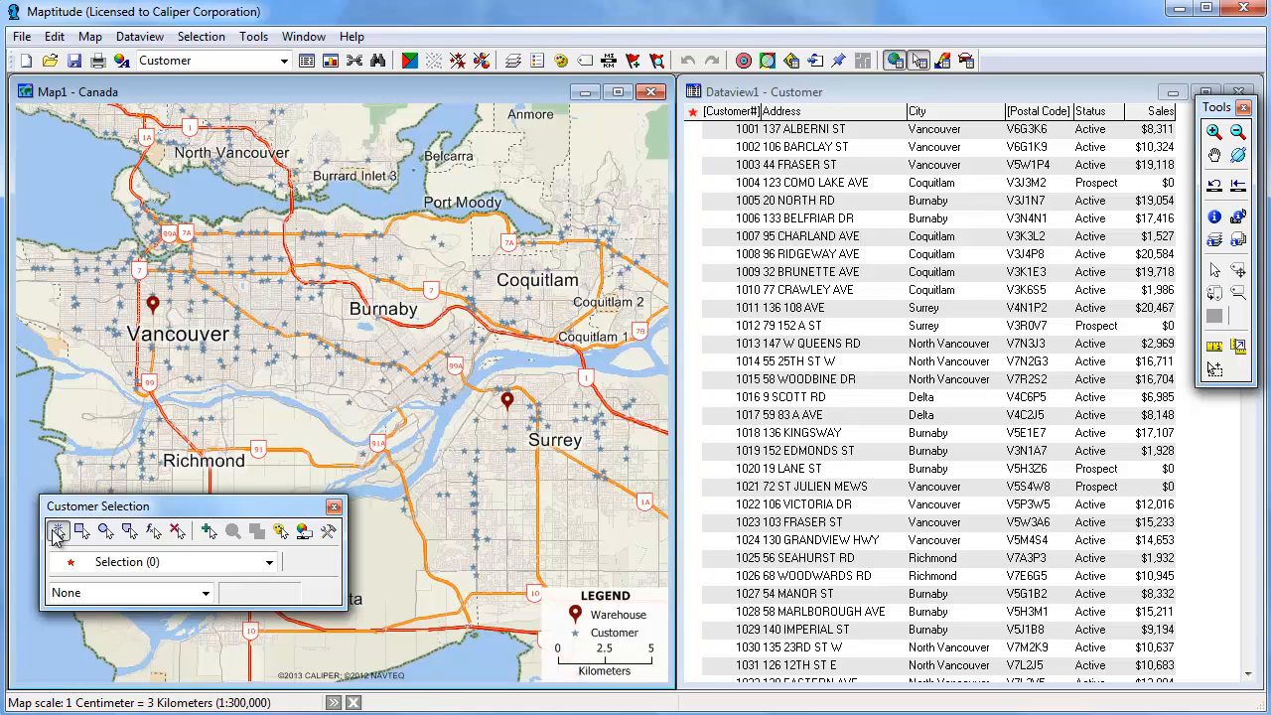
Select two customers individually on the map with the pointer tool and clear that selection
{"action": "left_click", "coordinate": [56, 533]}
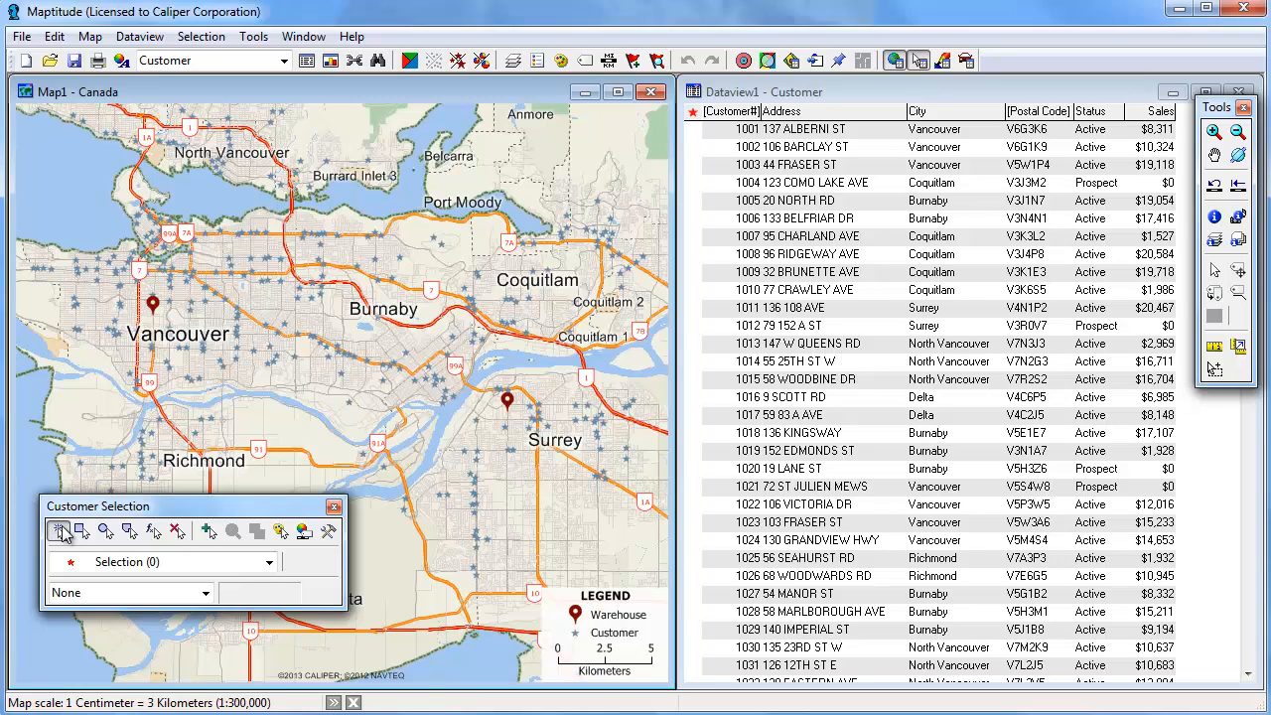
{"action": "left_click", "coordinate": [263, 286]}
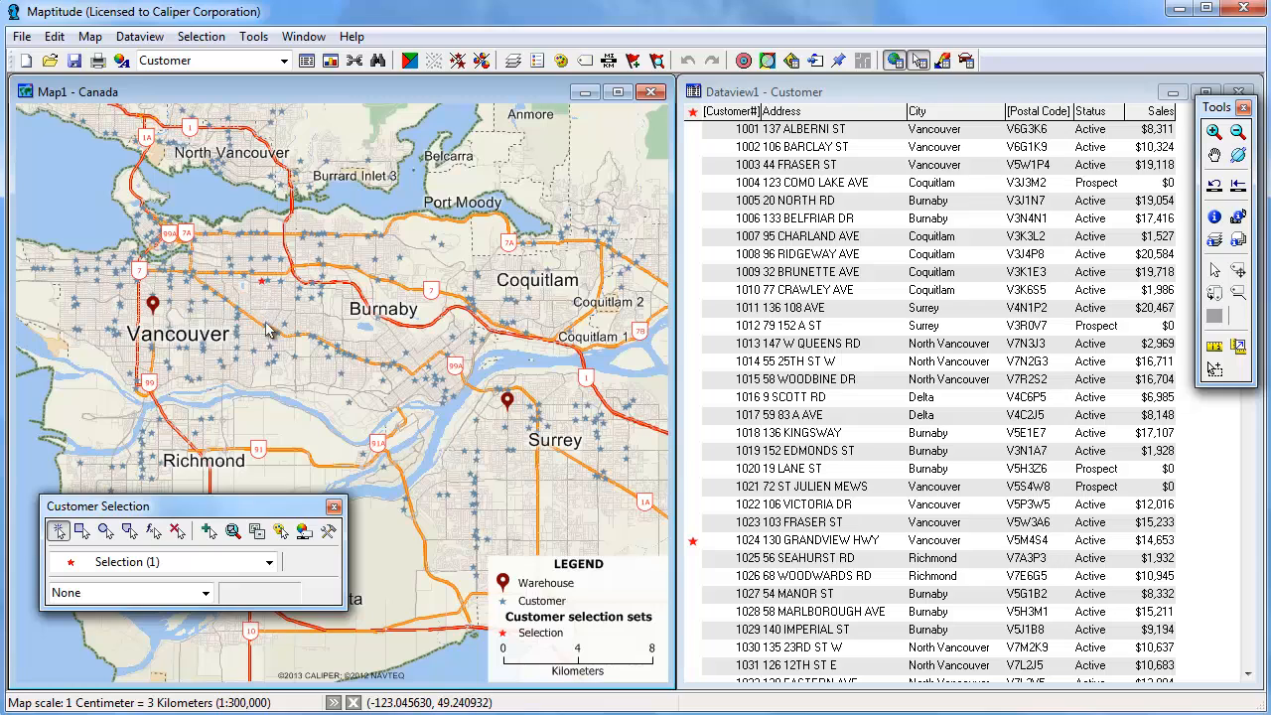
{"action": "left_click", "coordinate": [273, 363]}
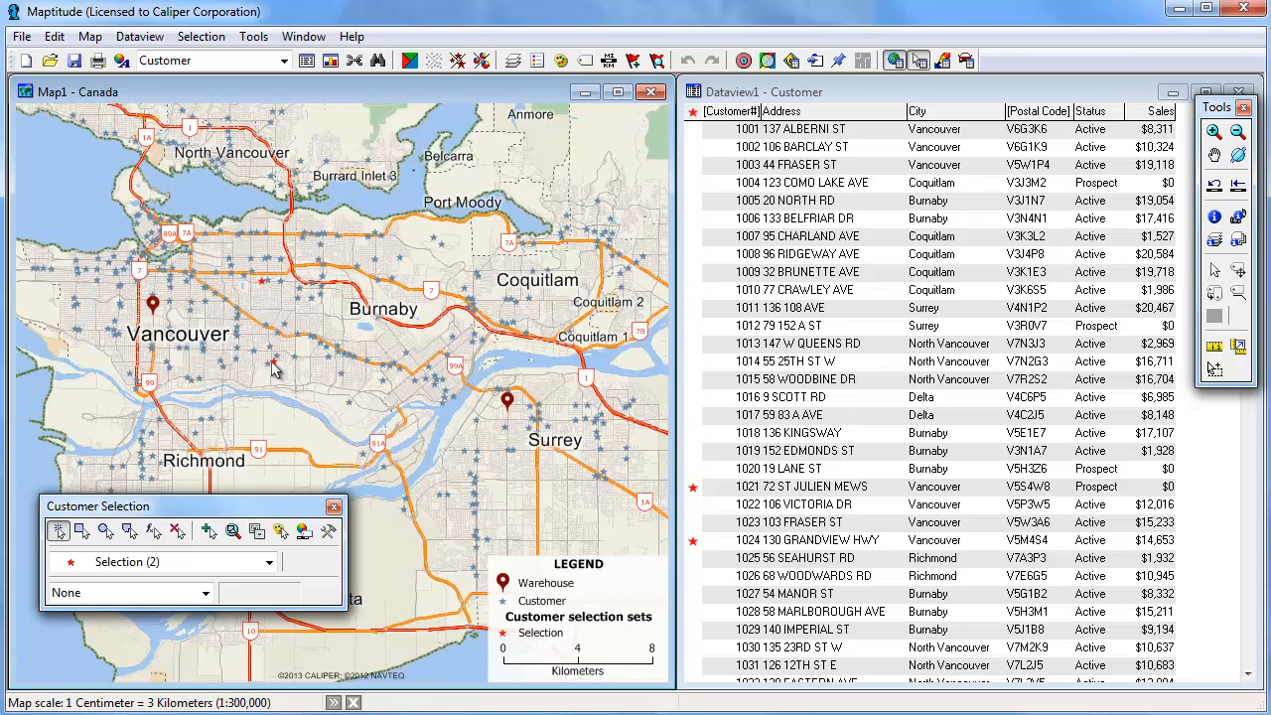
{"action": "left_click", "coordinate": [275, 367]}
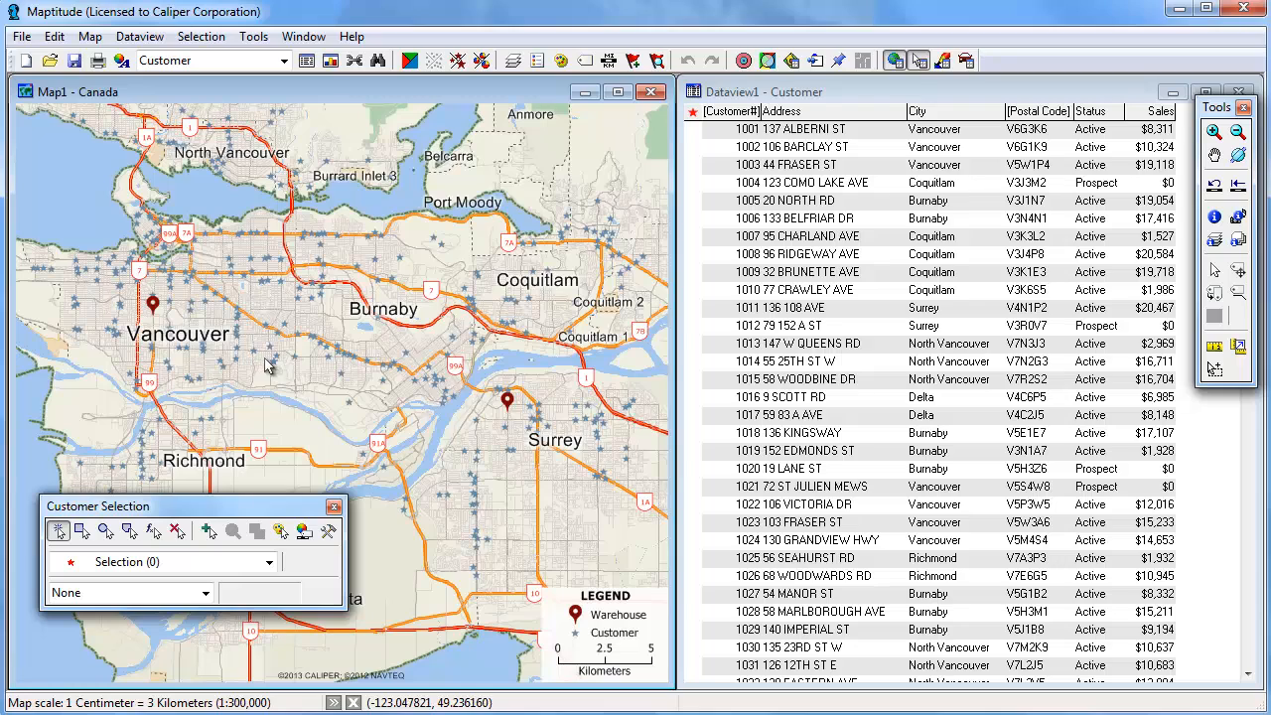
Set the selection summary field to Sales
{"action": "left_click", "coordinate": [206, 593]}
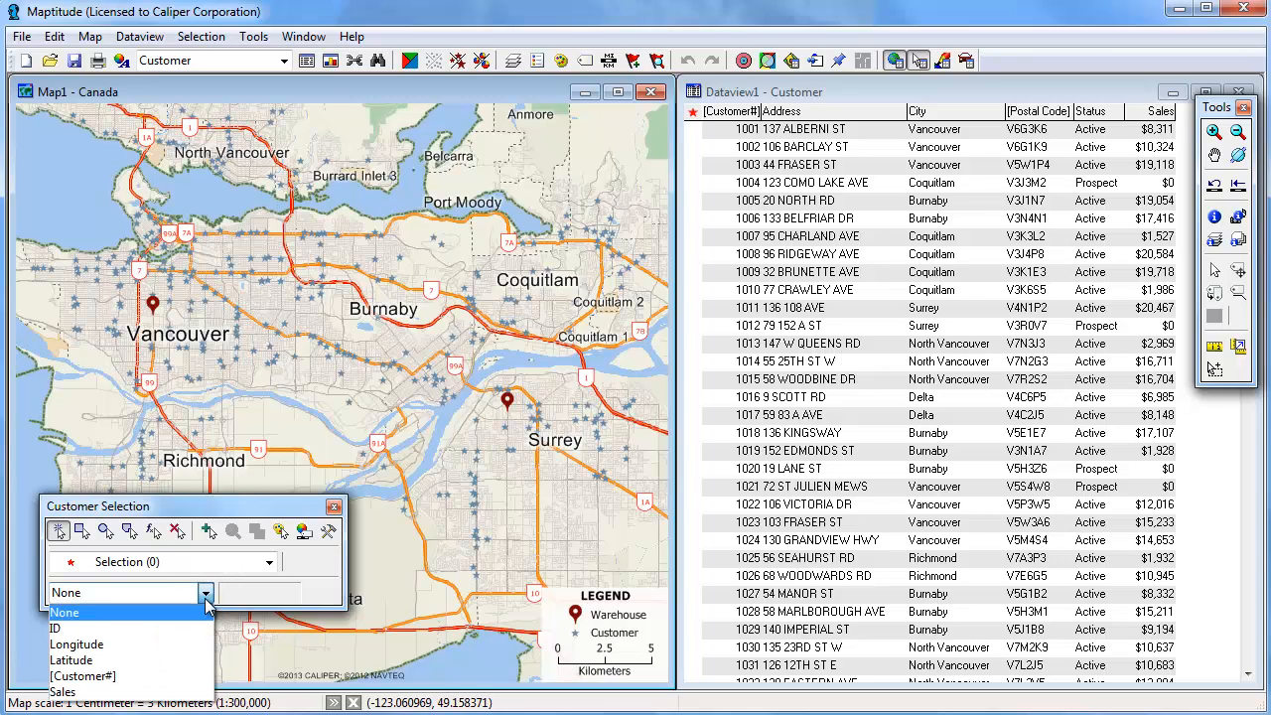
{"action": "left_click", "coordinate": [170, 694]}
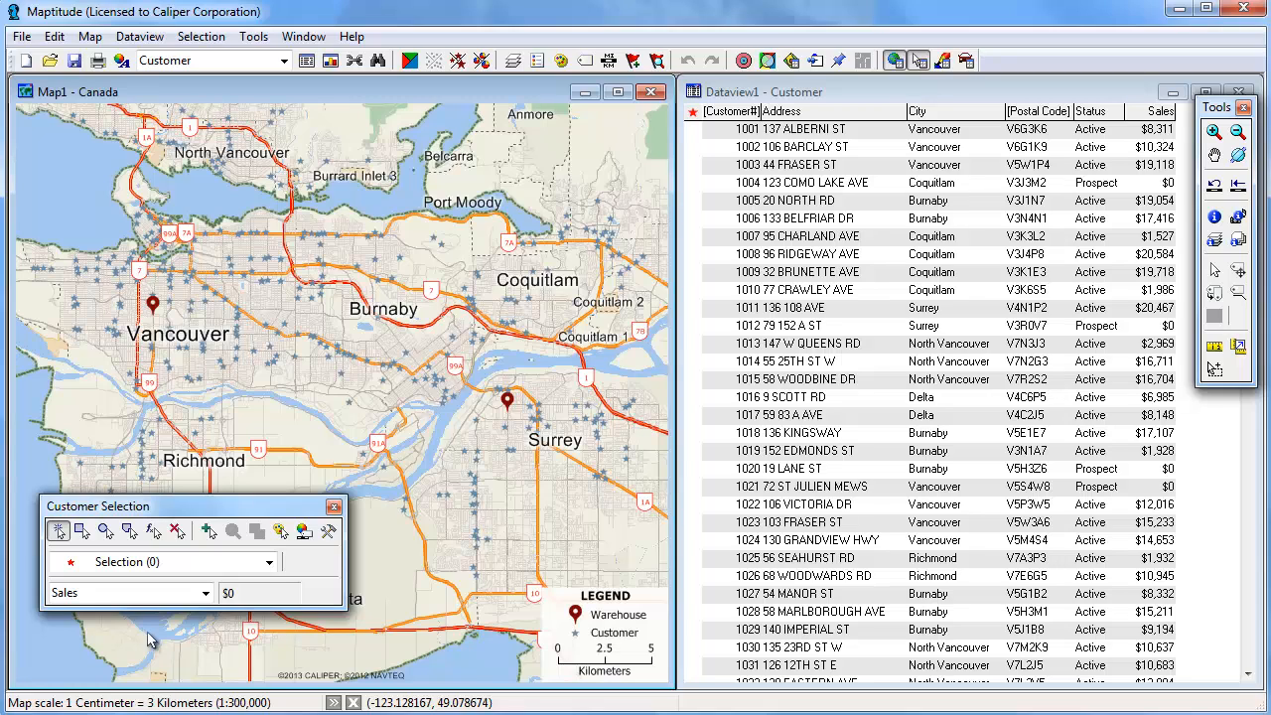
Select the customers inside a rectangle drawn over the area east of downtown Vancouver
{"action": "left_click", "coordinate": [81, 531]}
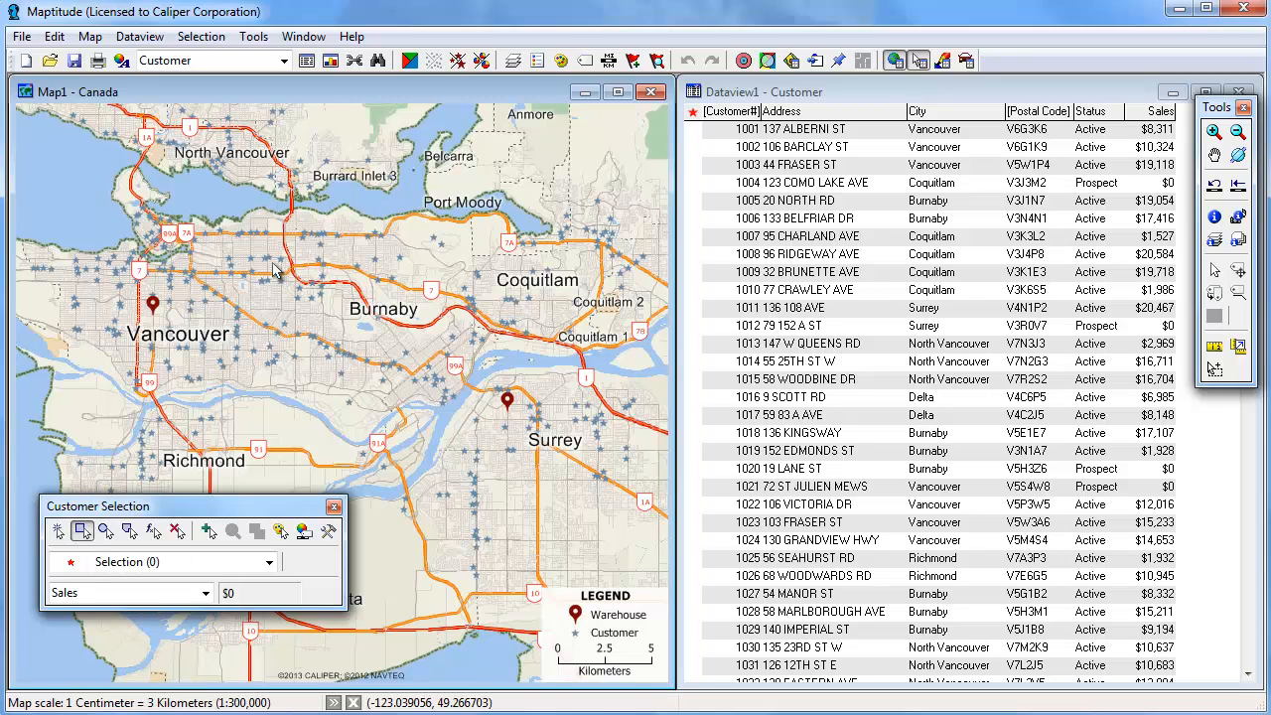
{"action": "left_click_drag", "start_coordinate": [190, 257], "coordinate": [323, 375]}
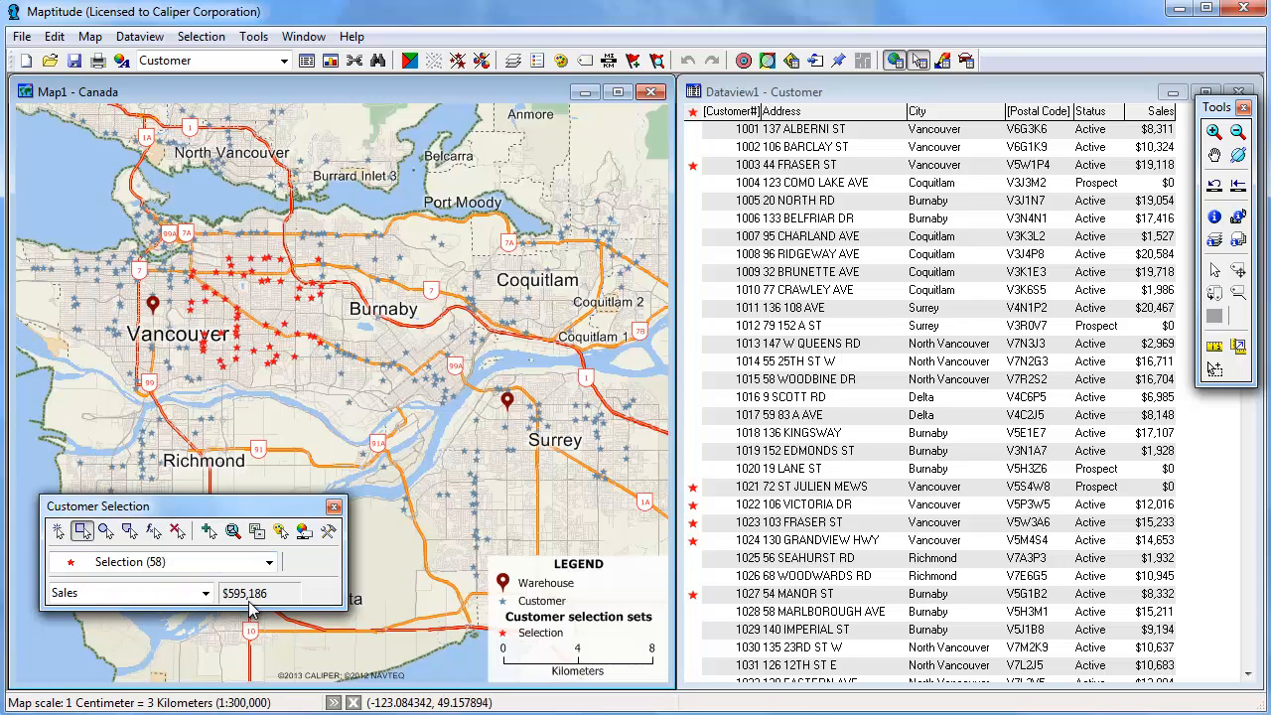
Toggle individual customer records in and out of the selection from the dataview rows, and clear the whole selection
{"action": "left_click", "coordinate": [695, 212]}
{"action": "left_click", "coordinate": [693, 202]}
{"action": "left_click", "coordinate": [693, 218]}
{"action": "left_click", "coordinate": [694, 236]}
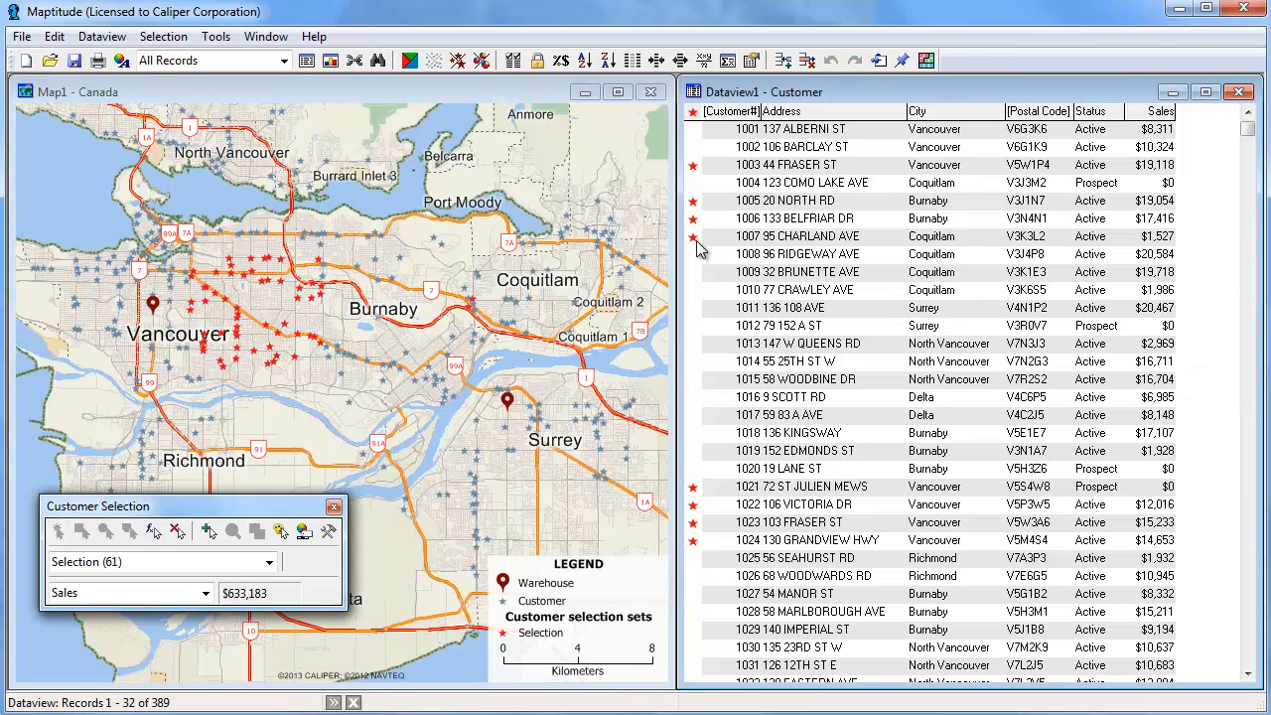
{"action": "left_click", "coordinate": [693, 255]}
{"action": "left_click", "coordinate": [693, 272]}
{"action": "left_click", "coordinate": [693, 290]}
{"action": "left_click", "coordinate": [693, 308]}
{"action": "left_click", "coordinate": [693, 504]}
{"action": "left_click", "coordinate": [694, 523]}
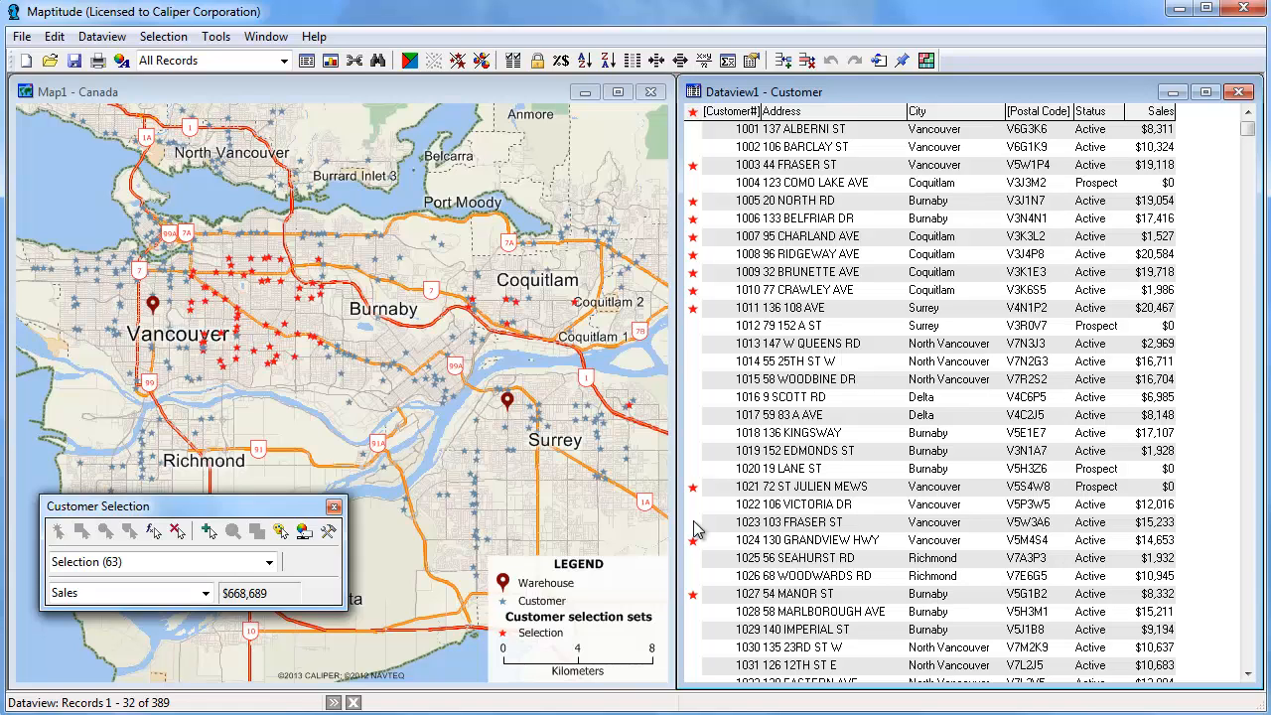
{"action": "left_click", "coordinate": [176, 531]}
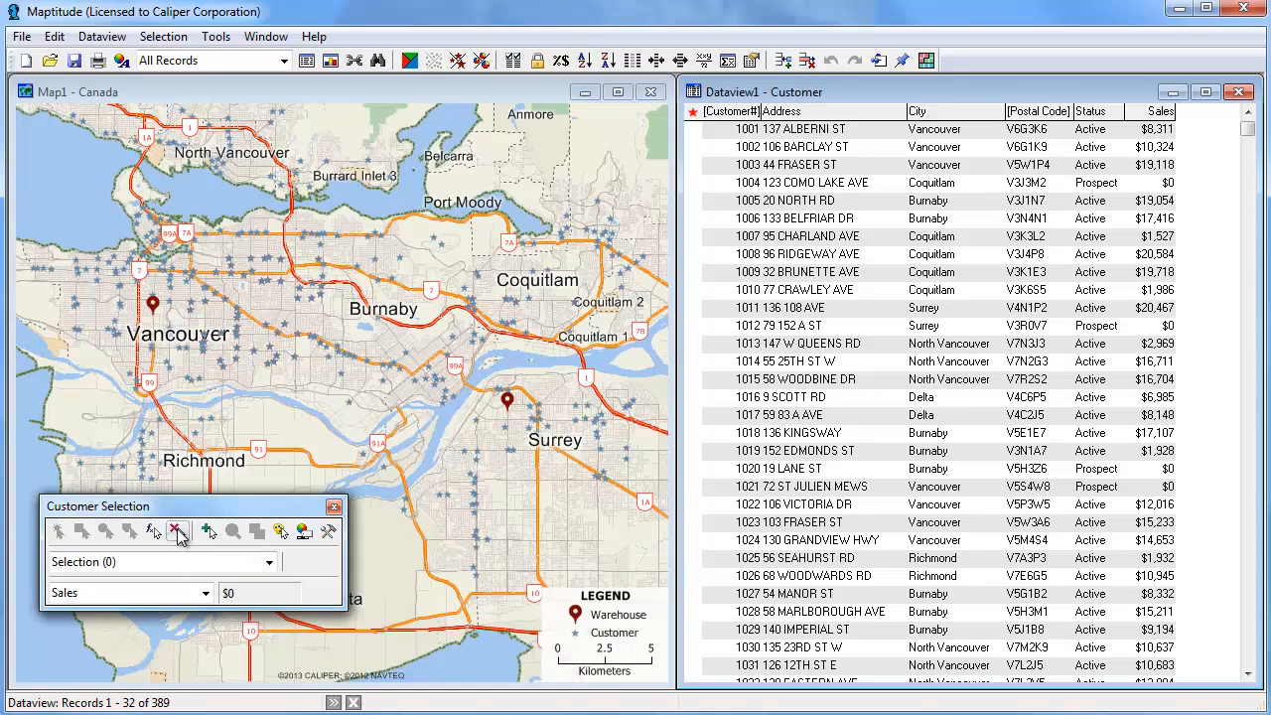
Select customers inside a small circle drawn around the Vancouver warehouse
{"action": "left_click", "coordinate": [179, 417]}
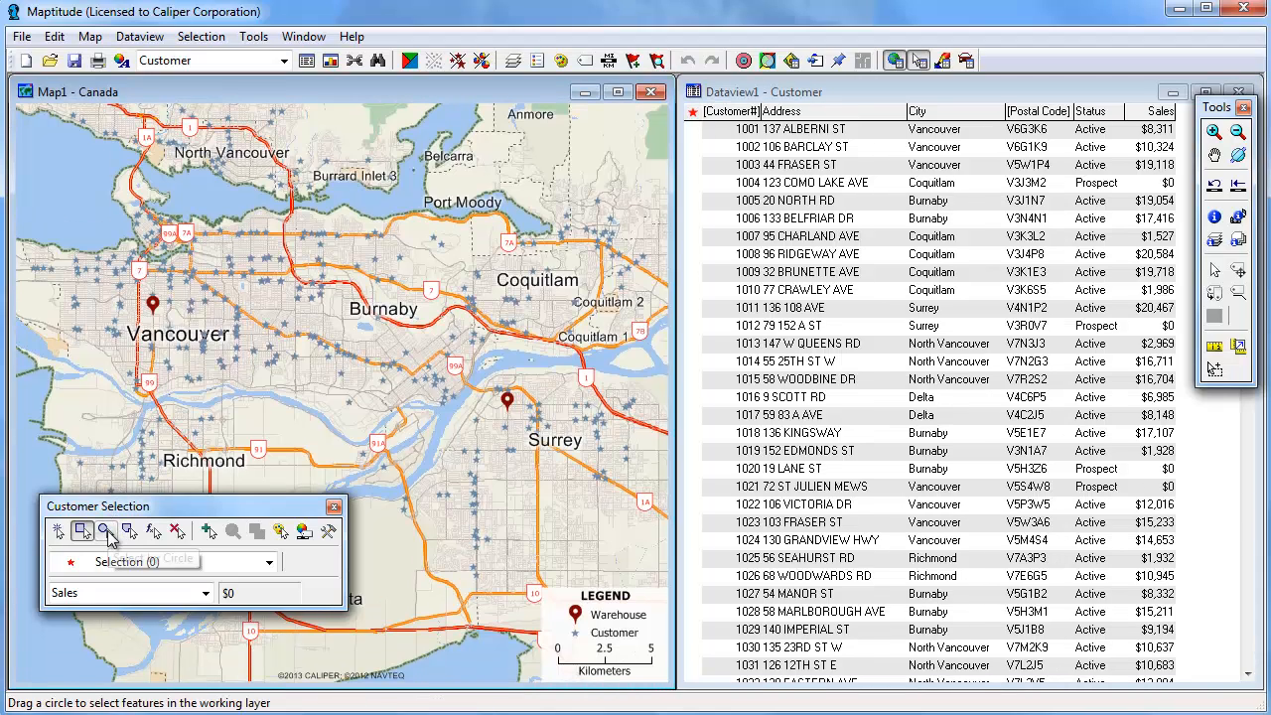
{"action": "left_click", "coordinate": [107, 532]}
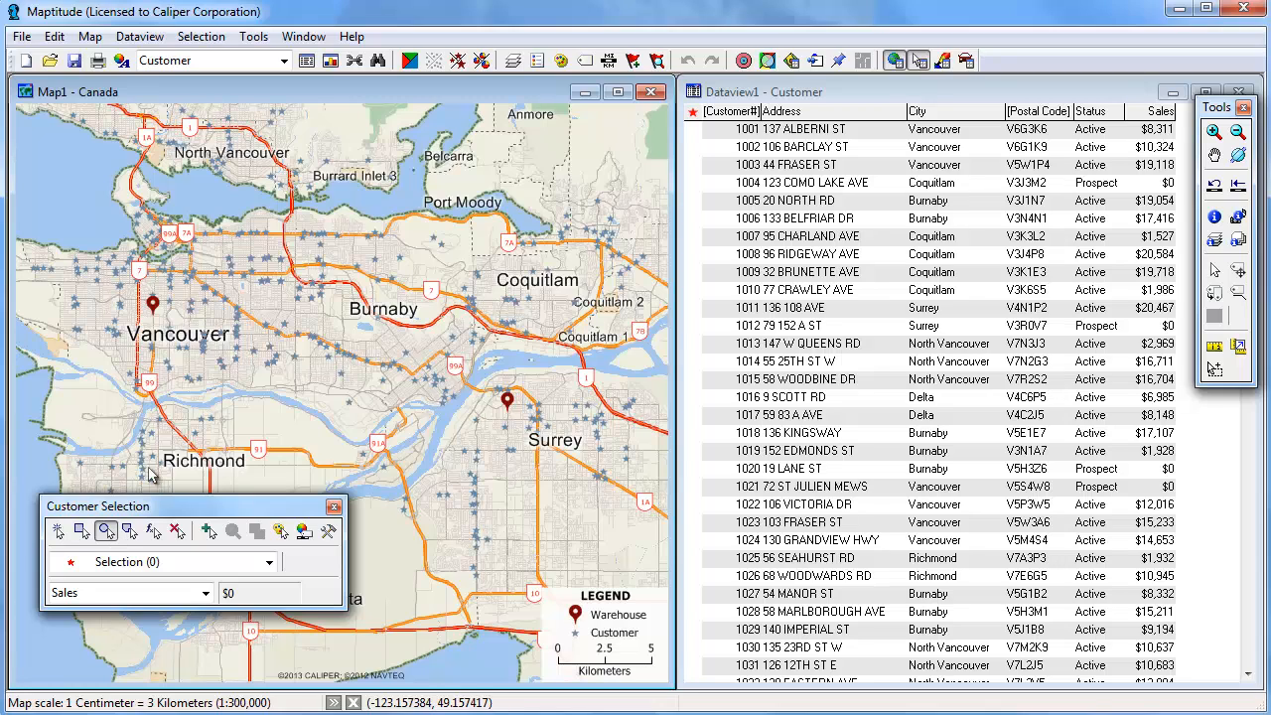
{"action": "left_click_drag", "start_coordinate": [151, 303], "coordinate": [199, 346]}
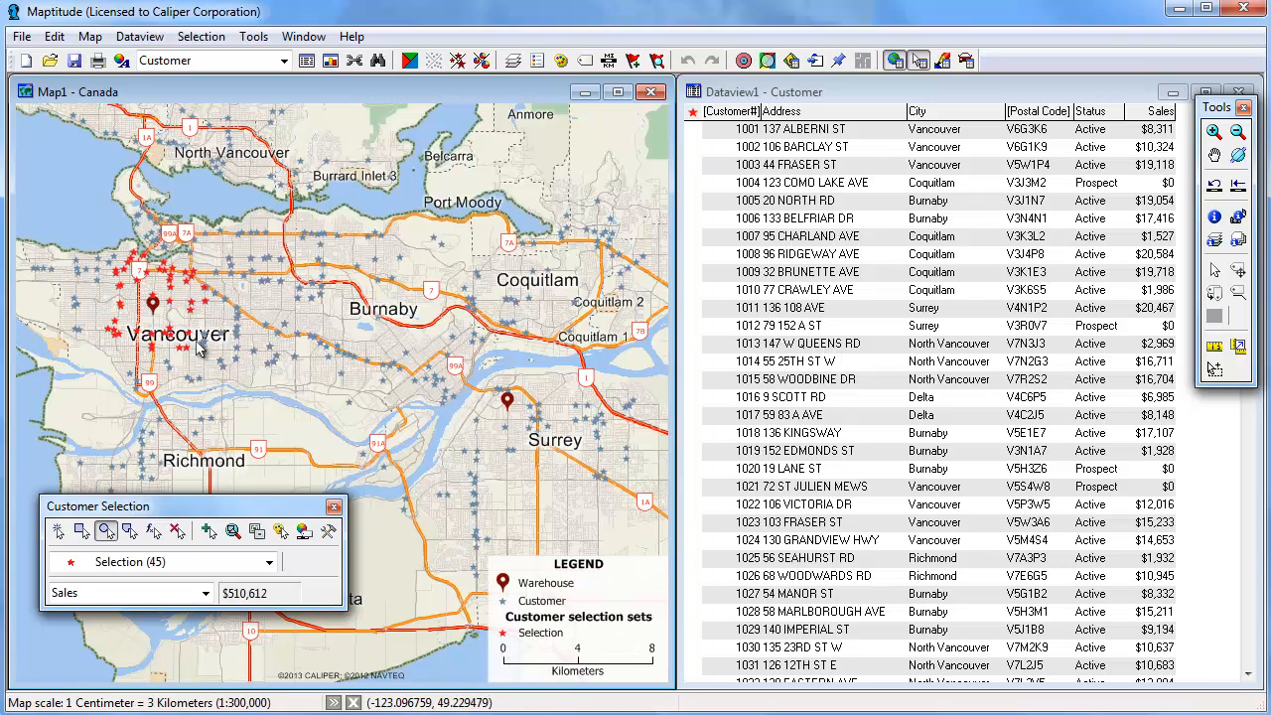
Select all customers within a 10 Kilometers radius circle centred on the Vancouver warehouse
{"action": "left_click", "coordinate": [151, 304]}
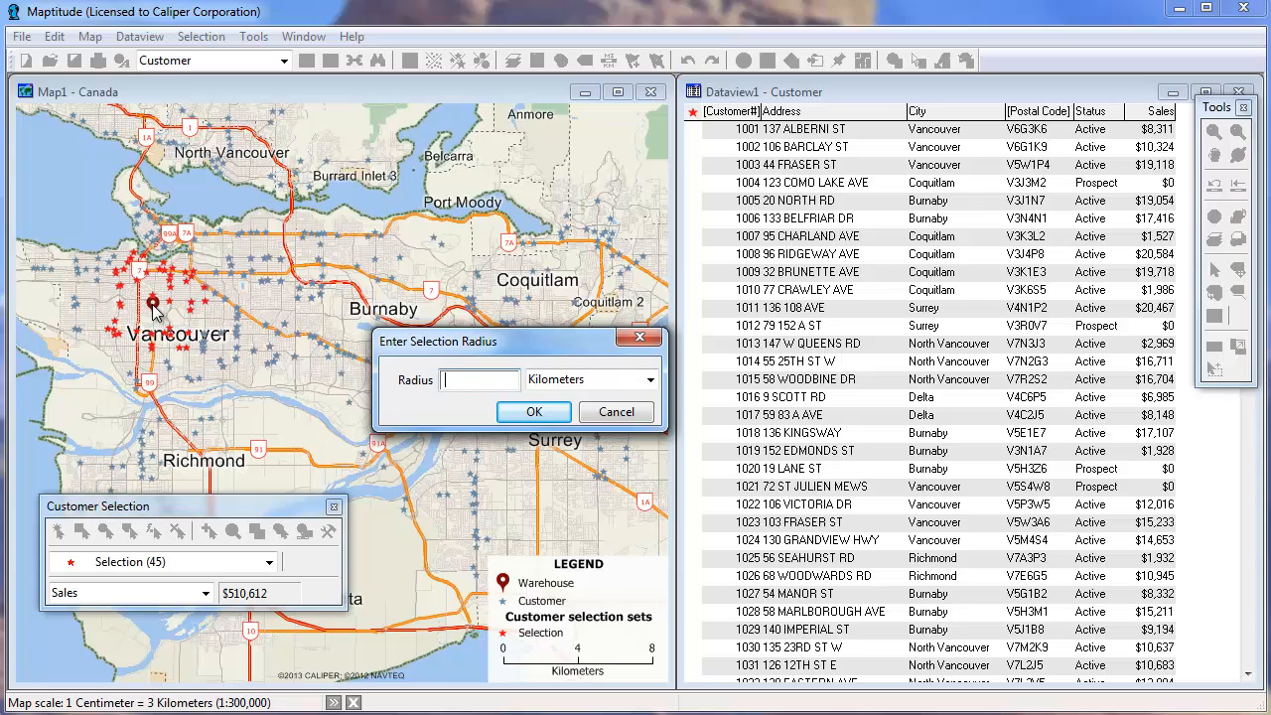
{"action": "type", "text": "10"}
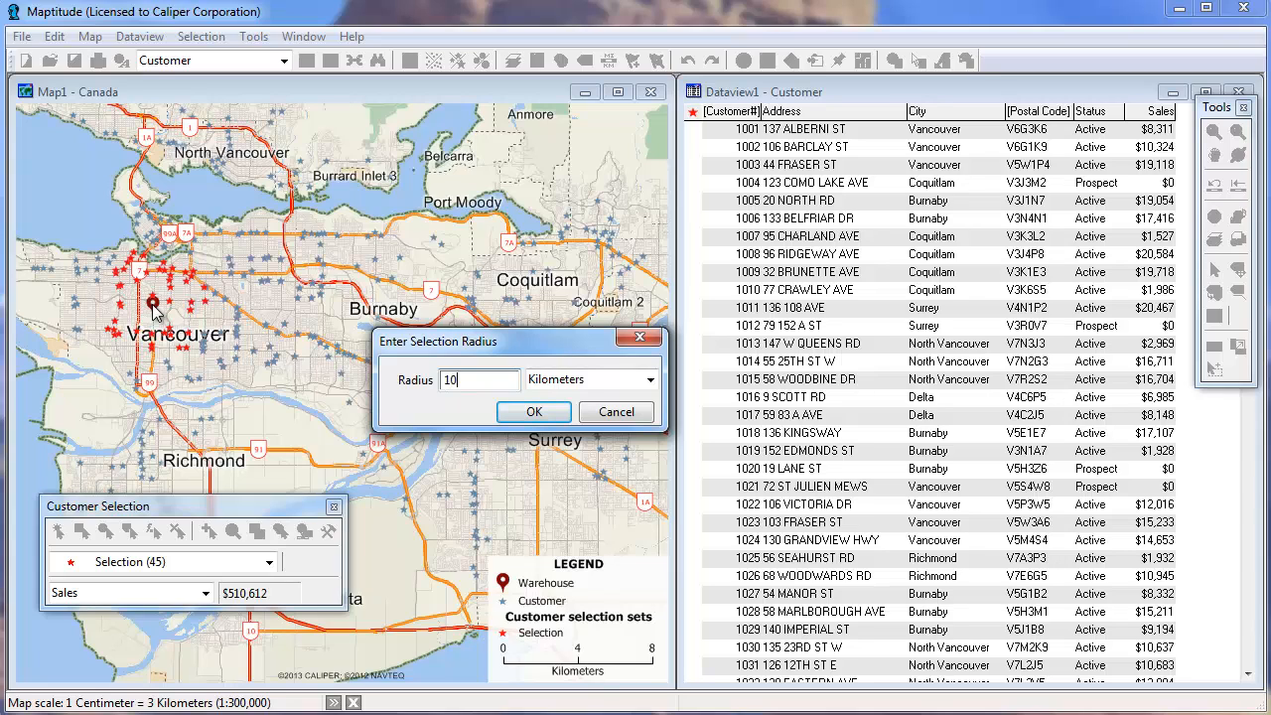
{"action": "left_click", "coordinate": [542, 415]}
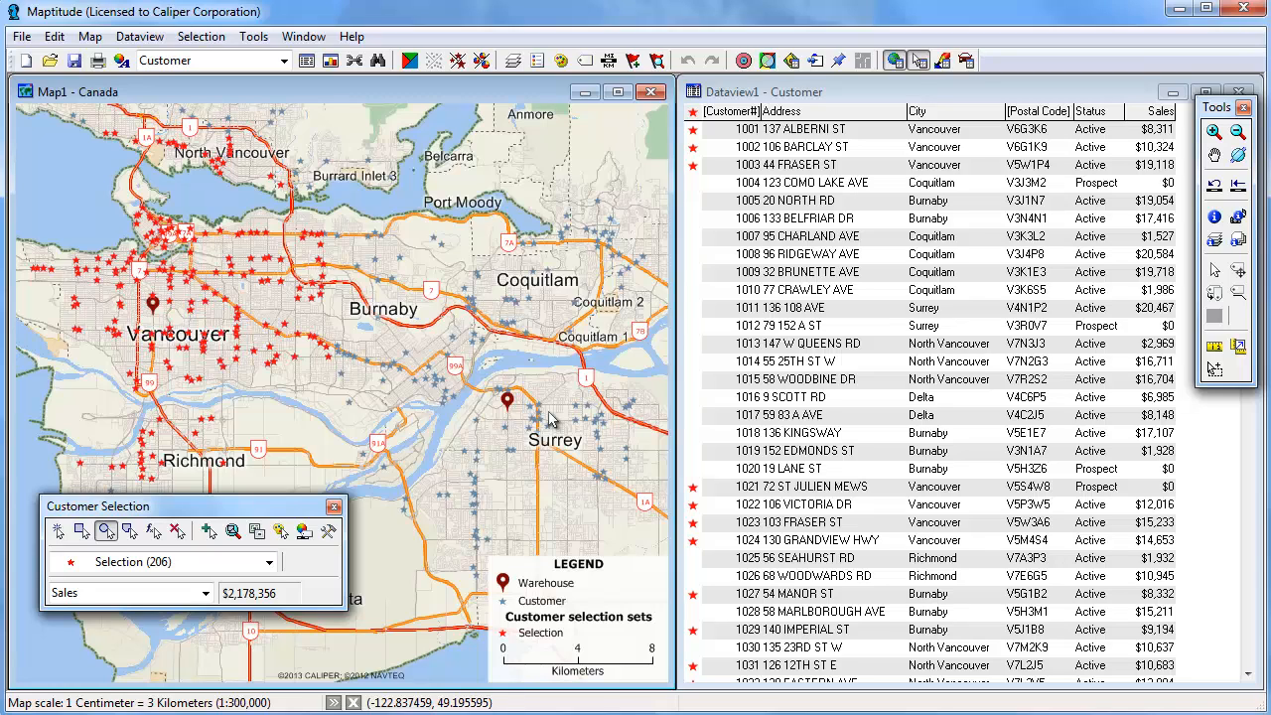
Use Select by Location to select customers within 10 Kilometers of the Warehouse layer features
{"action": "left_click", "coordinate": [211, 40]}
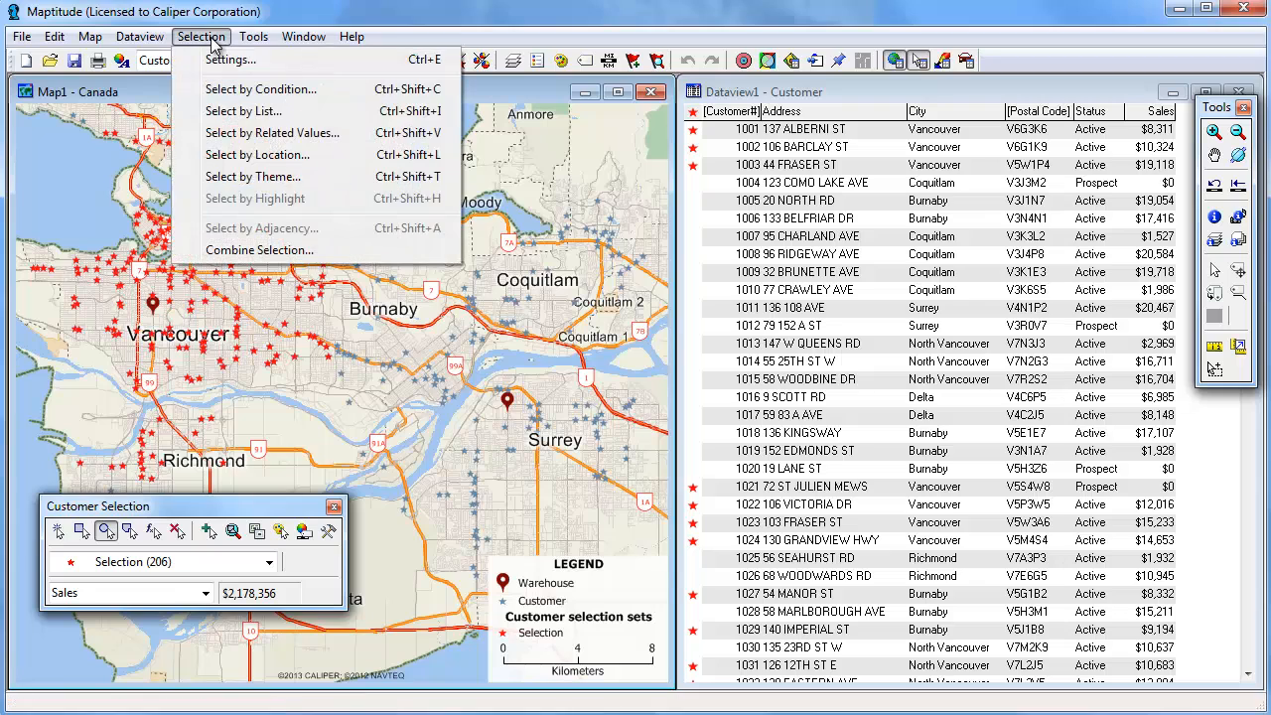
{"action": "left_click", "coordinate": [266, 156]}
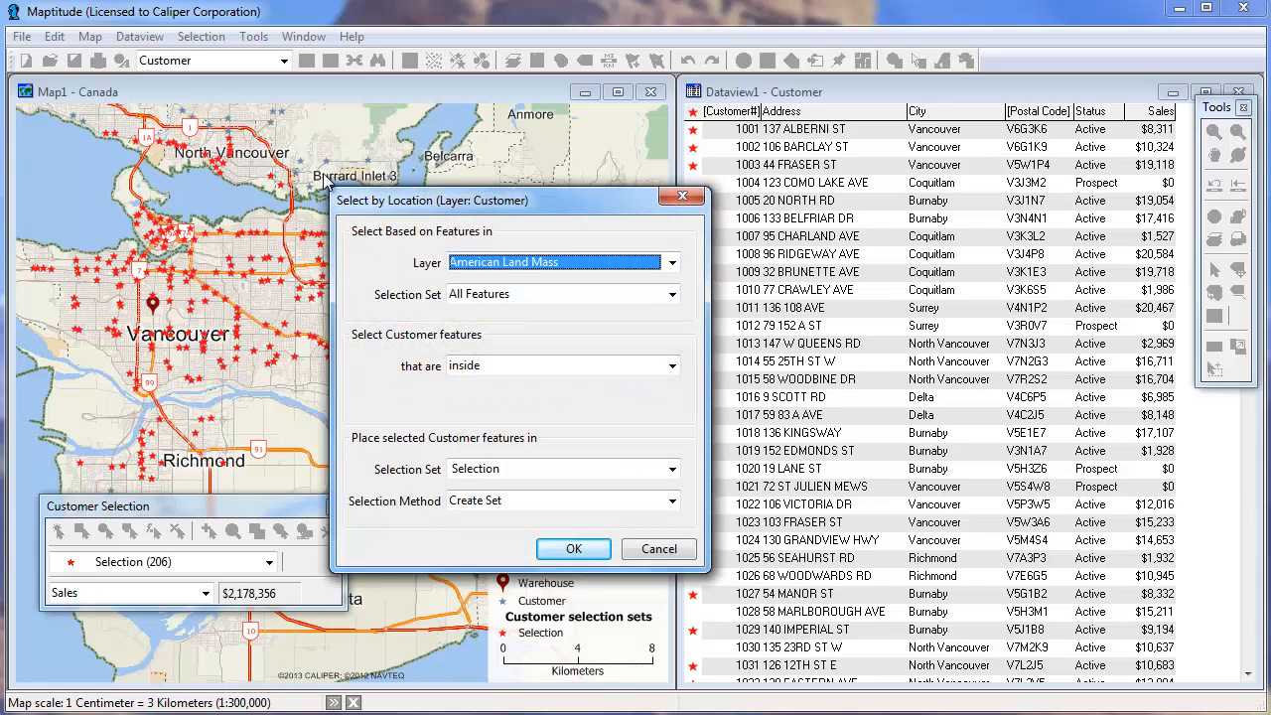
{"action": "left_click", "coordinate": [518, 263]}
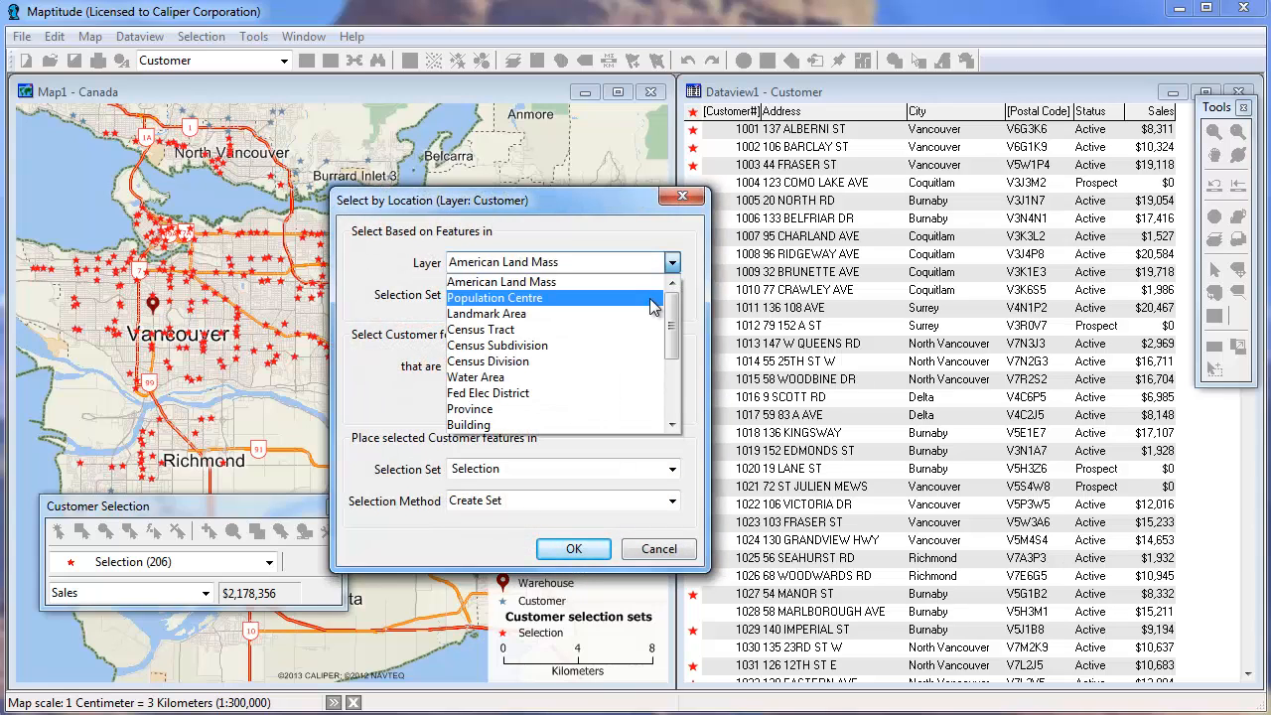
{"action": "scroll", "coordinate": [679, 359], "scroll_direction": "down", "scroll_amount": 3}
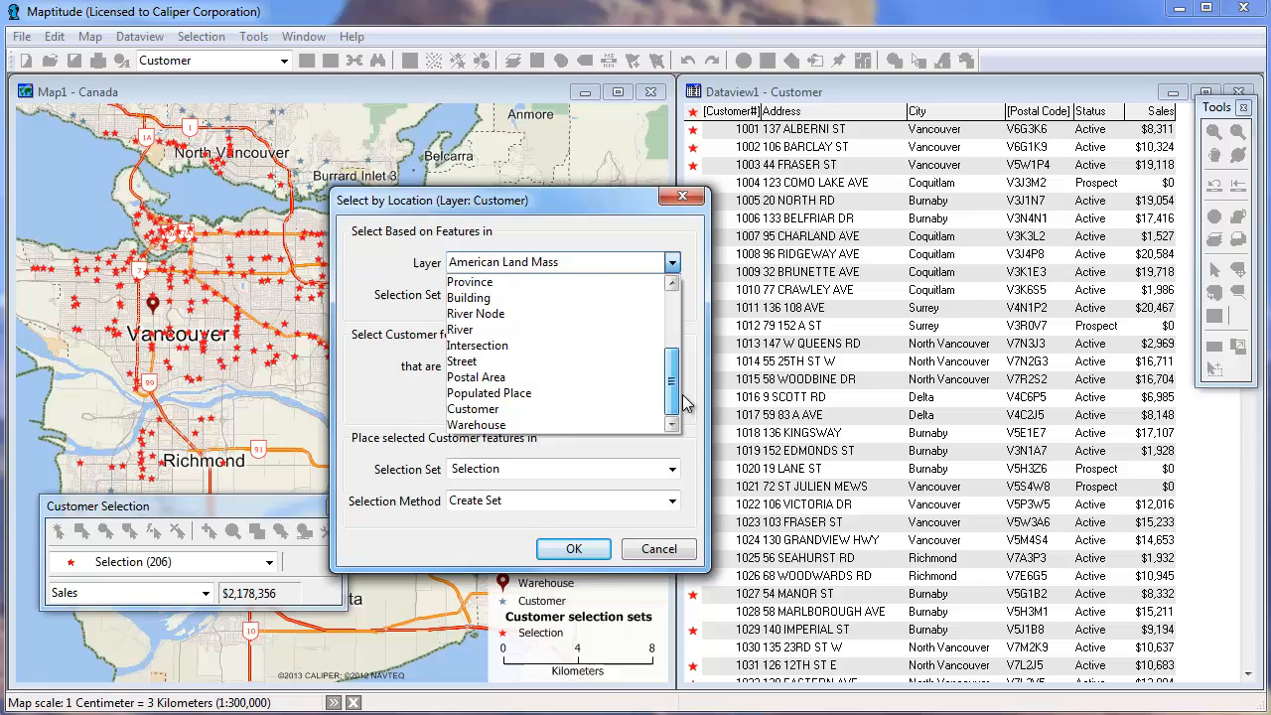
{"action": "left_click", "coordinate": [545, 425]}
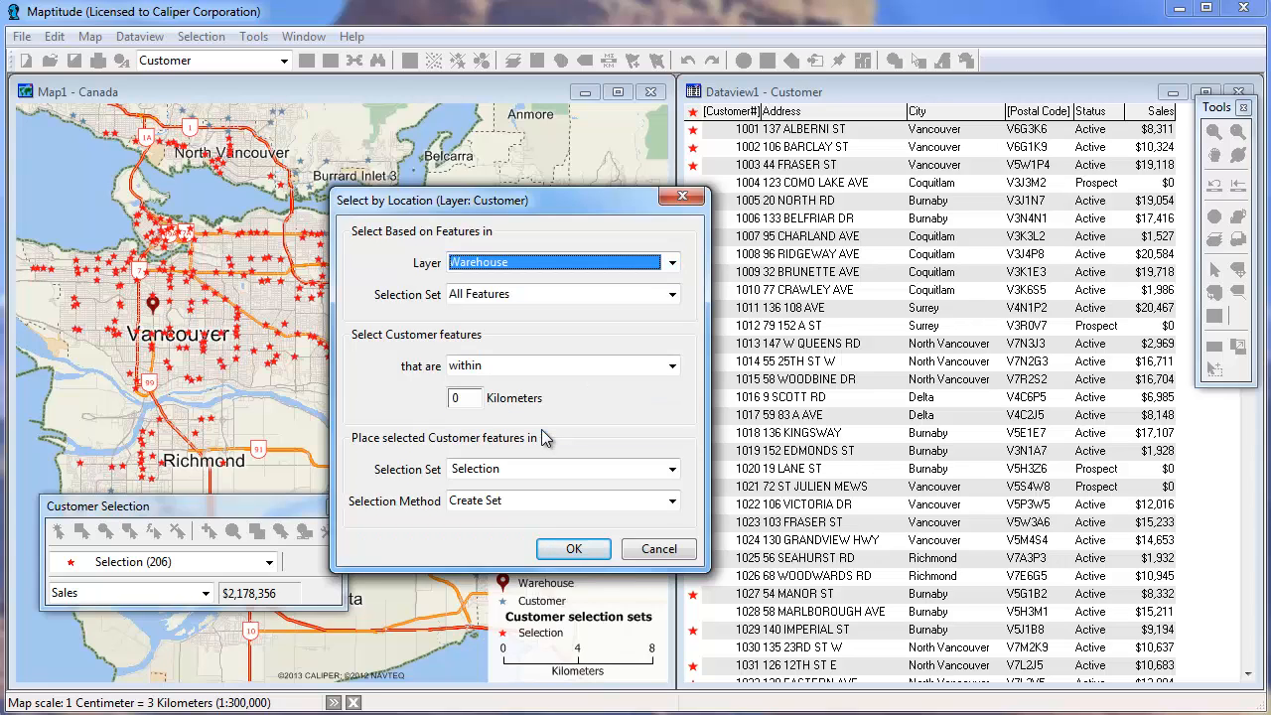
{"action": "left_click", "coordinate": [466, 398]}
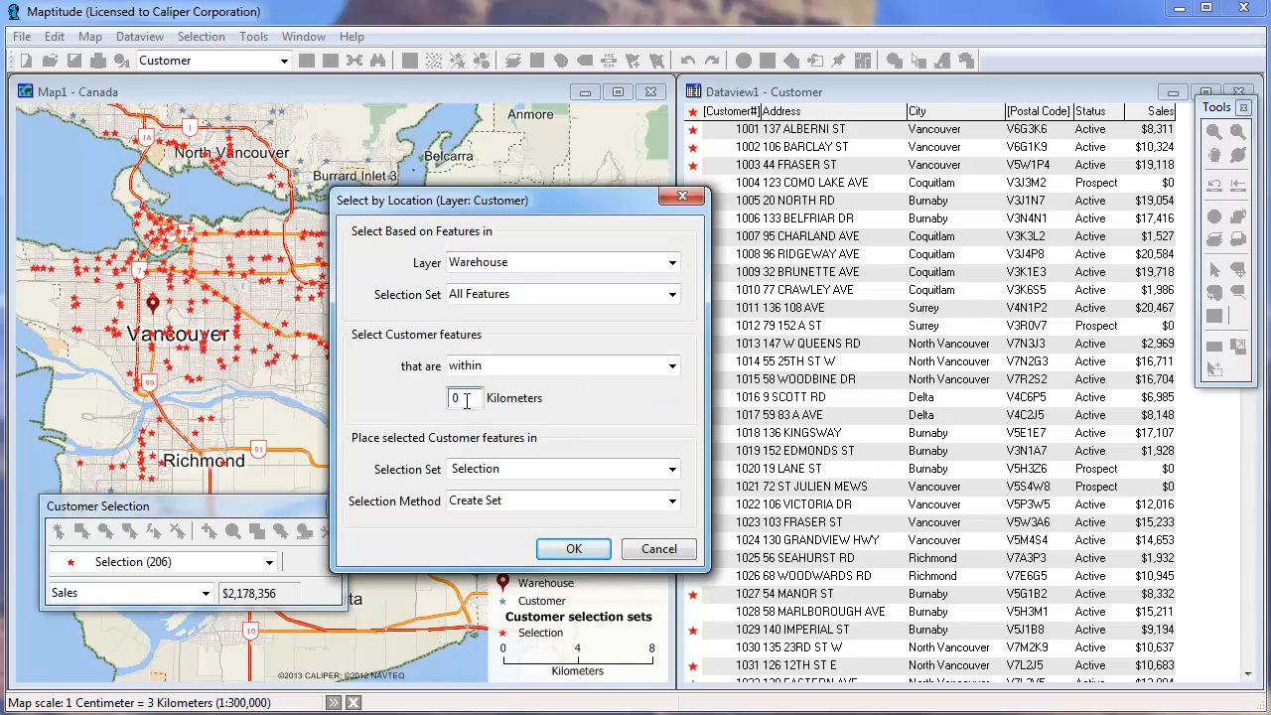
{"action": "left_click_drag", "start_coordinate": [467, 400], "coordinate": [444, 403]}
{"action": "type", "text": "10"}
{"action": "left_click", "coordinate": [562, 550]}
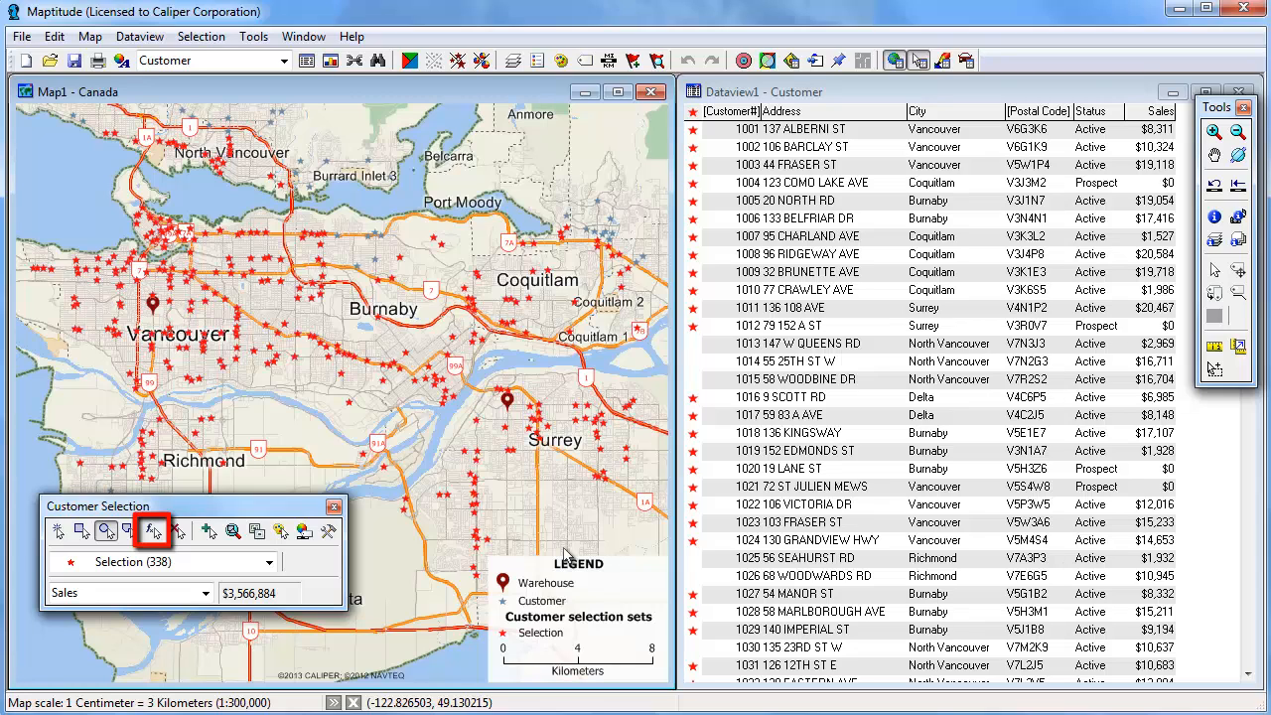
Open Select by Condition and build the condition Status = "Active"
{"action": "left_click", "coordinate": [151, 532]}
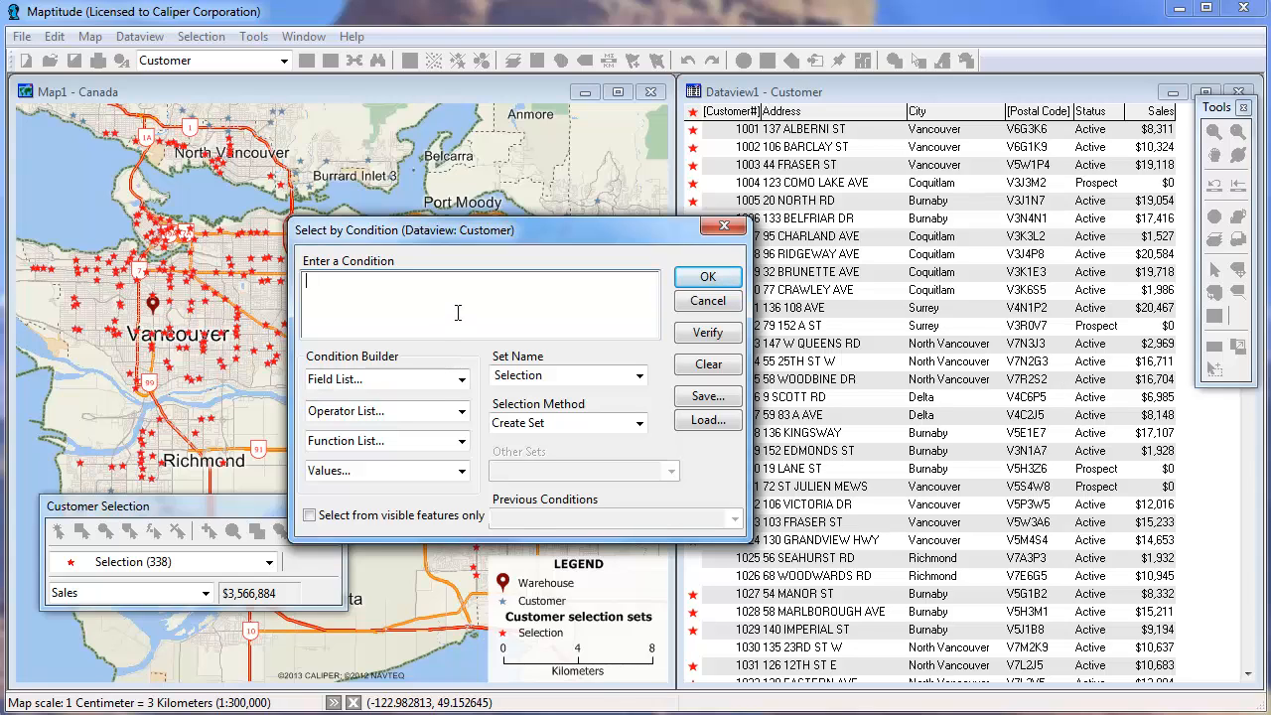
{"action": "left_click", "coordinate": [461, 379]}
{"action": "left_click", "coordinate": [412, 526]}
{"action": "left_click", "coordinate": [396, 413]}
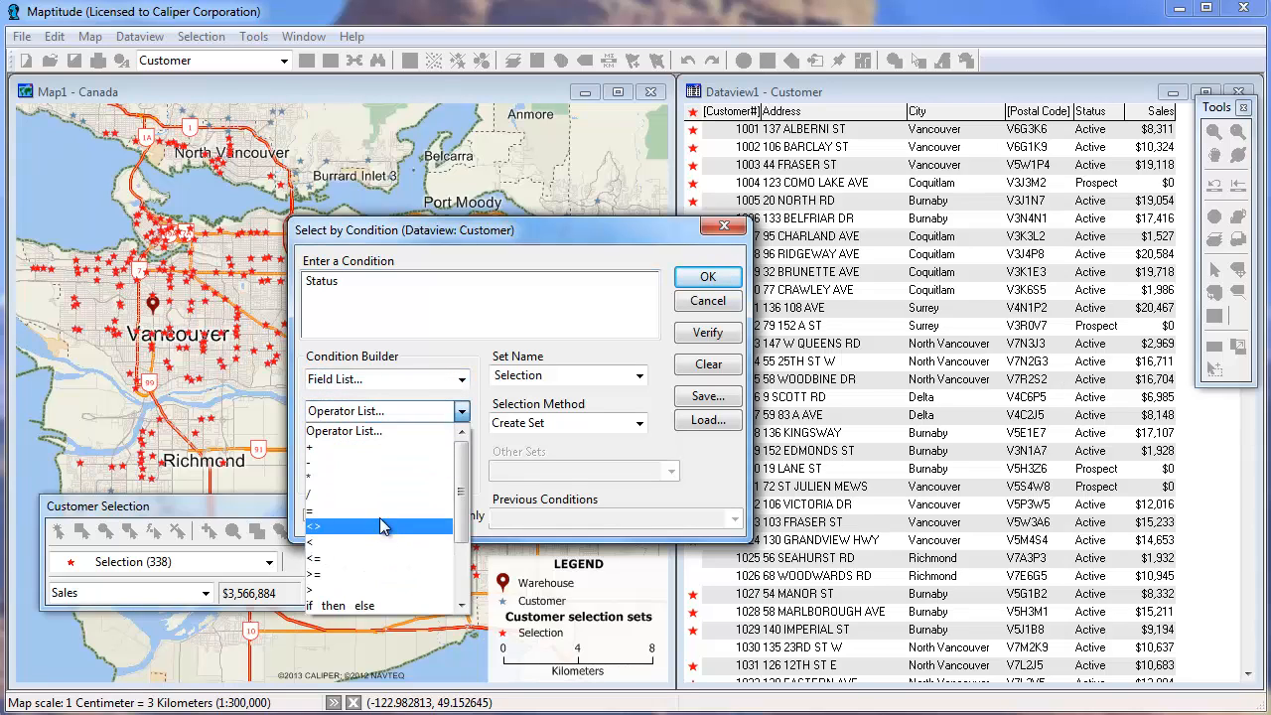
{"action": "left_click", "coordinate": [380, 503]}
{"action": "left_click", "coordinate": [389, 480]}
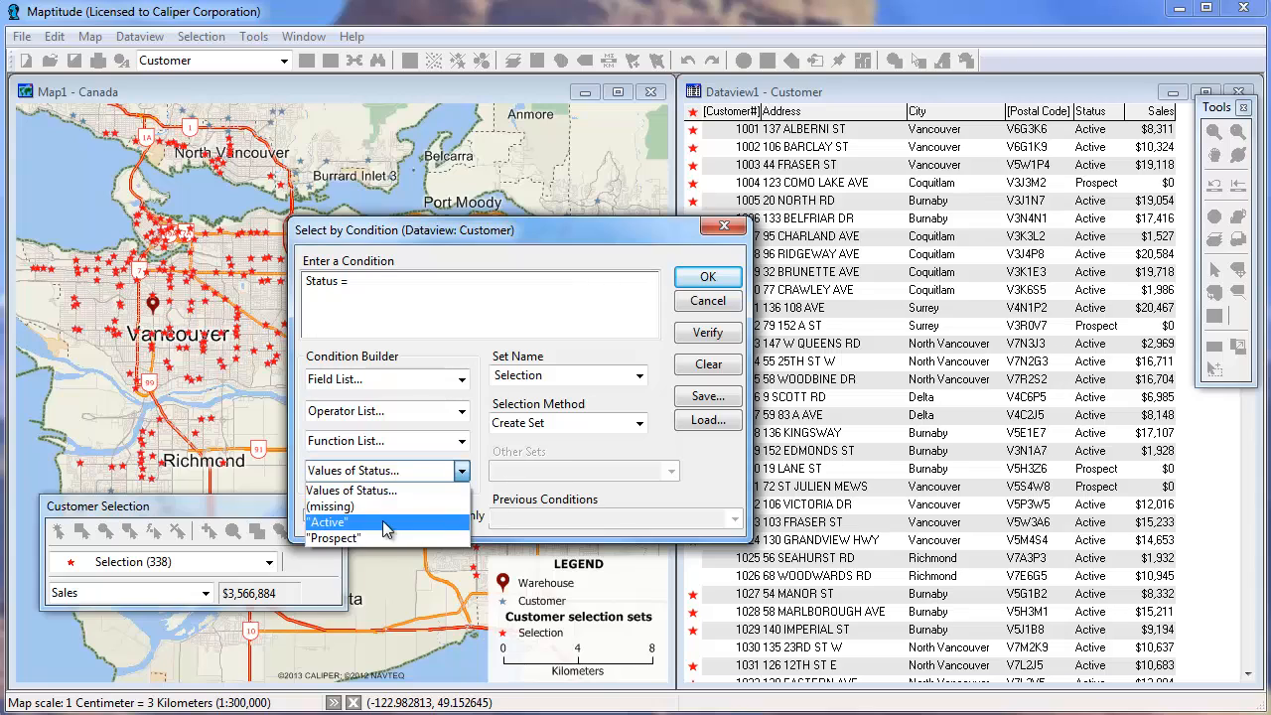
{"action": "left_click", "coordinate": [382, 520]}
Extend the condition with and Sales >10000
{"action": "left_click", "coordinate": [385, 417]}
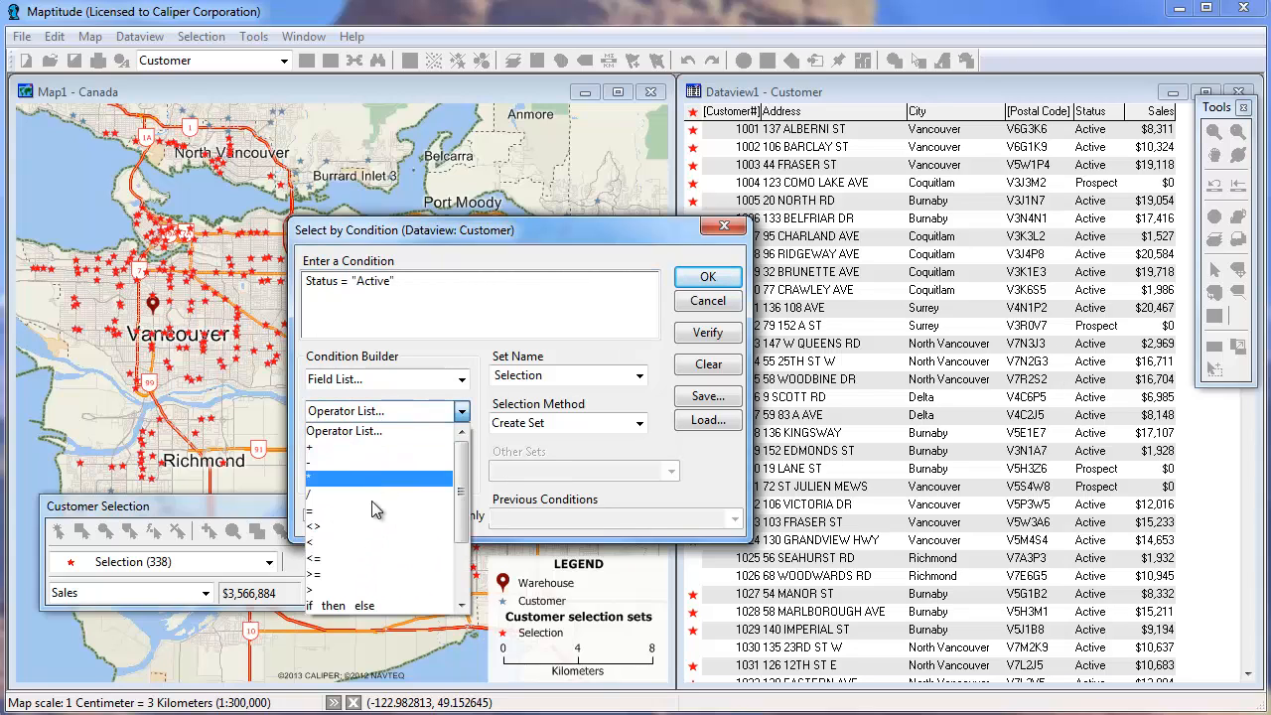
{"action": "left_click", "coordinate": [468, 581]}
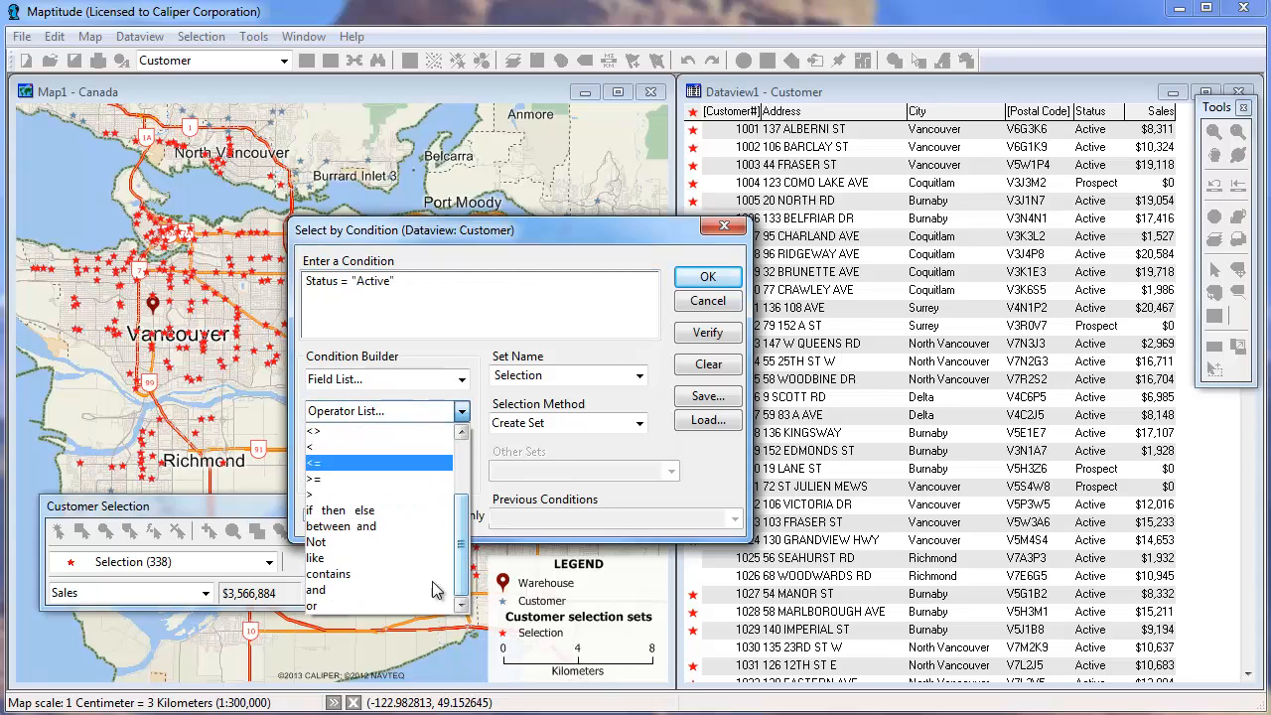
{"action": "left_click", "coordinate": [375, 592]}
{"action": "left_click", "coordinate": [363, 381]}
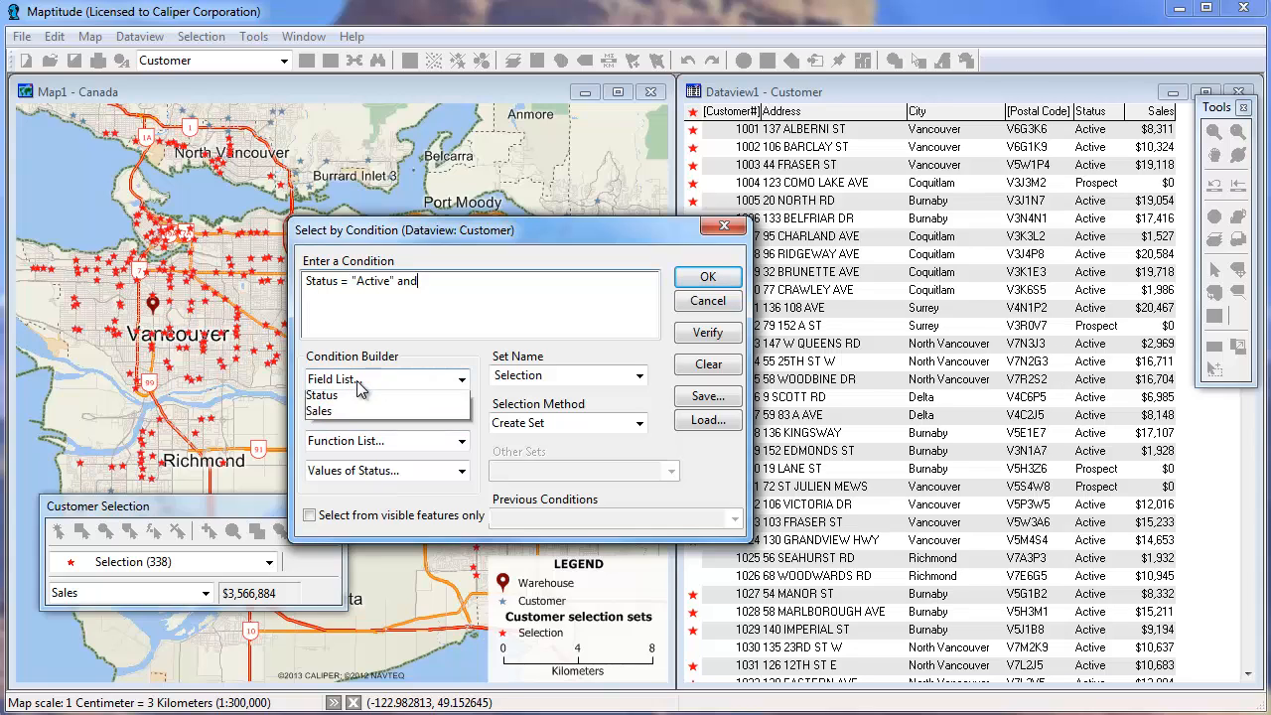
{"action": "left_click", "coordinate": [355, 544]}
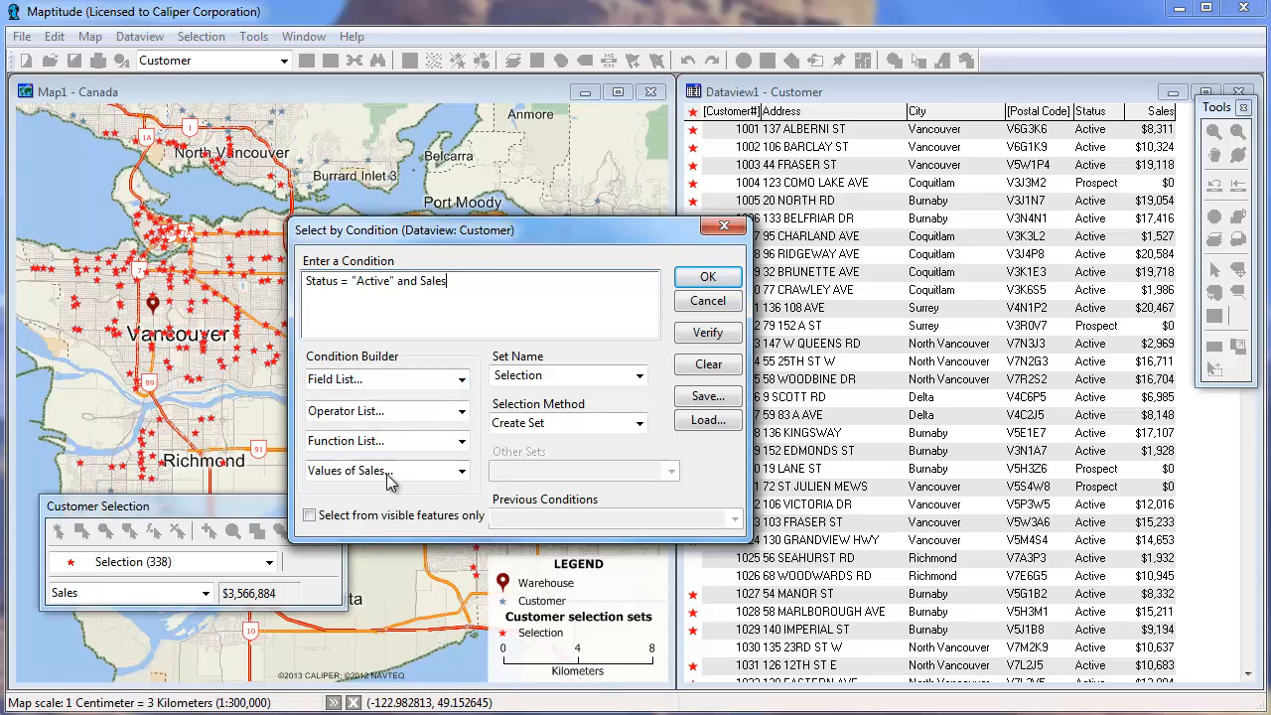
{"action": "type", "text": ">10000"}
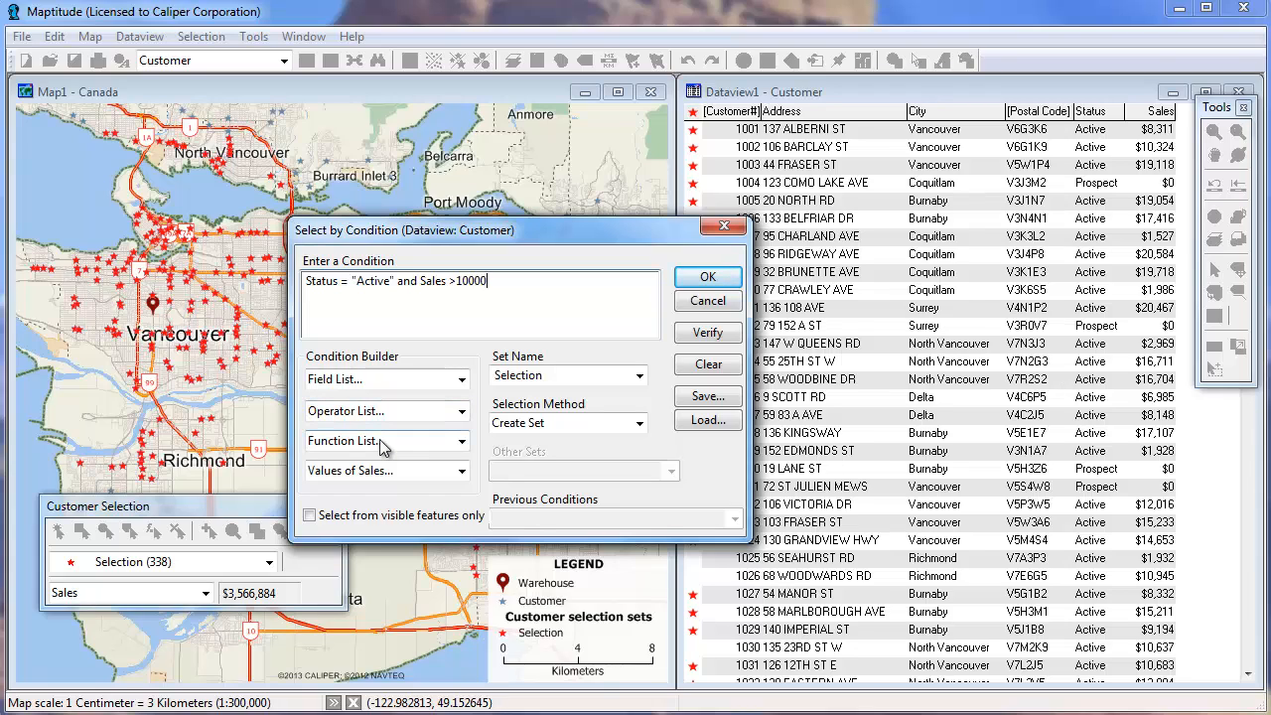
Name the condition's selection set High Volume and apply the condition to create it
{"action": "left_click", "coordinate": [522, 376]}
{"action": "double_click", "coordinate": [522, 375]}
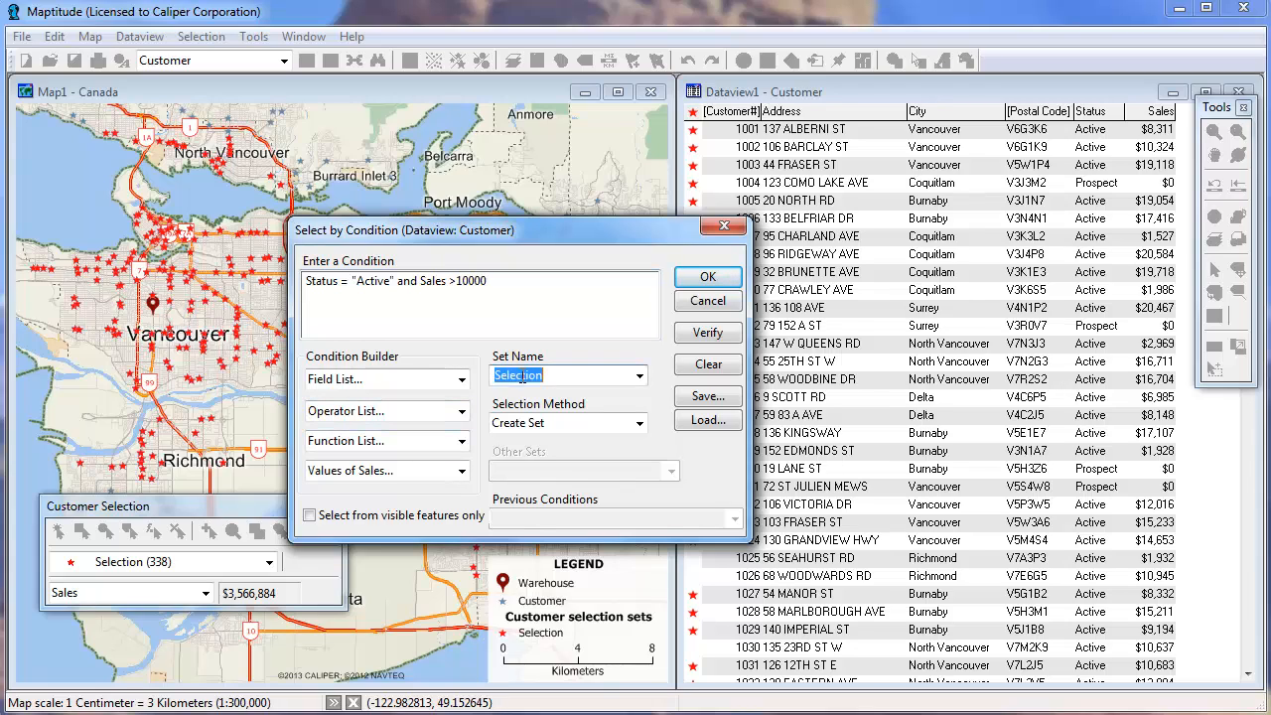
{"action": "type", "text": "High Volume"}
{"action": "left_click", "coordinate": [722, 280]}
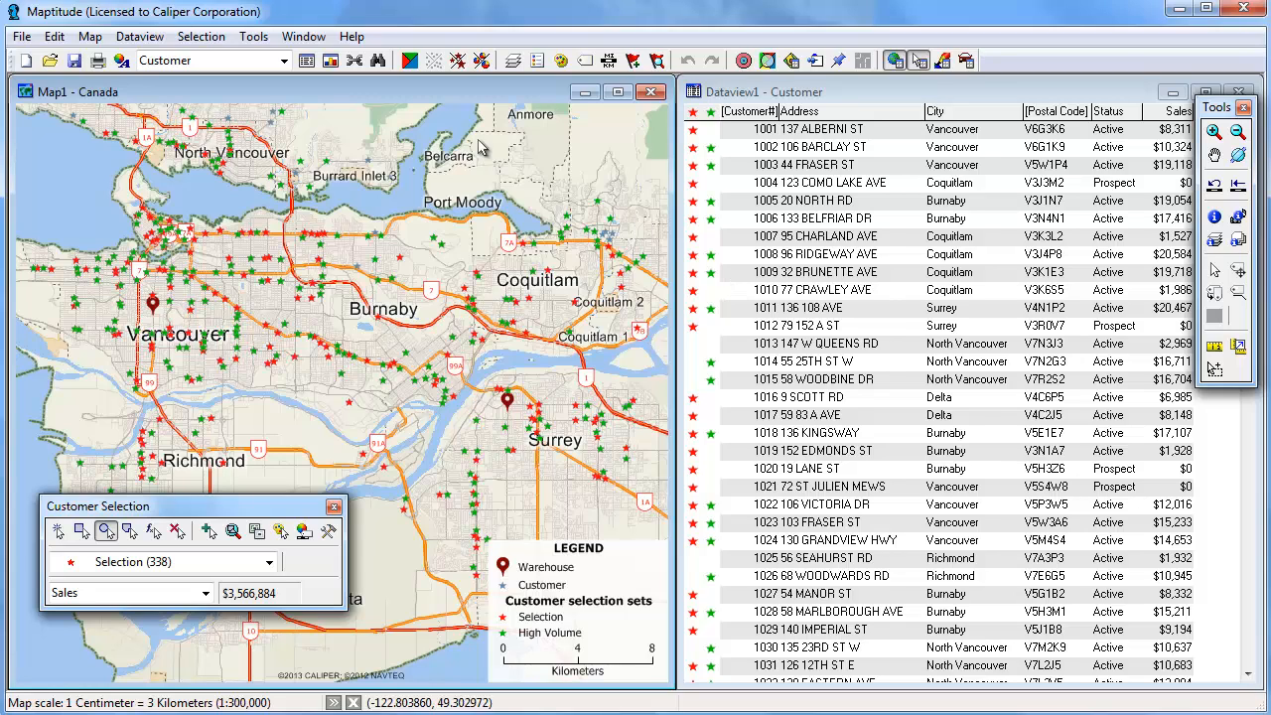
Combine the Selection and High Volume sets into a new set by choosing features in both
{"action": "left_click", "coordinate": [202, 38]}
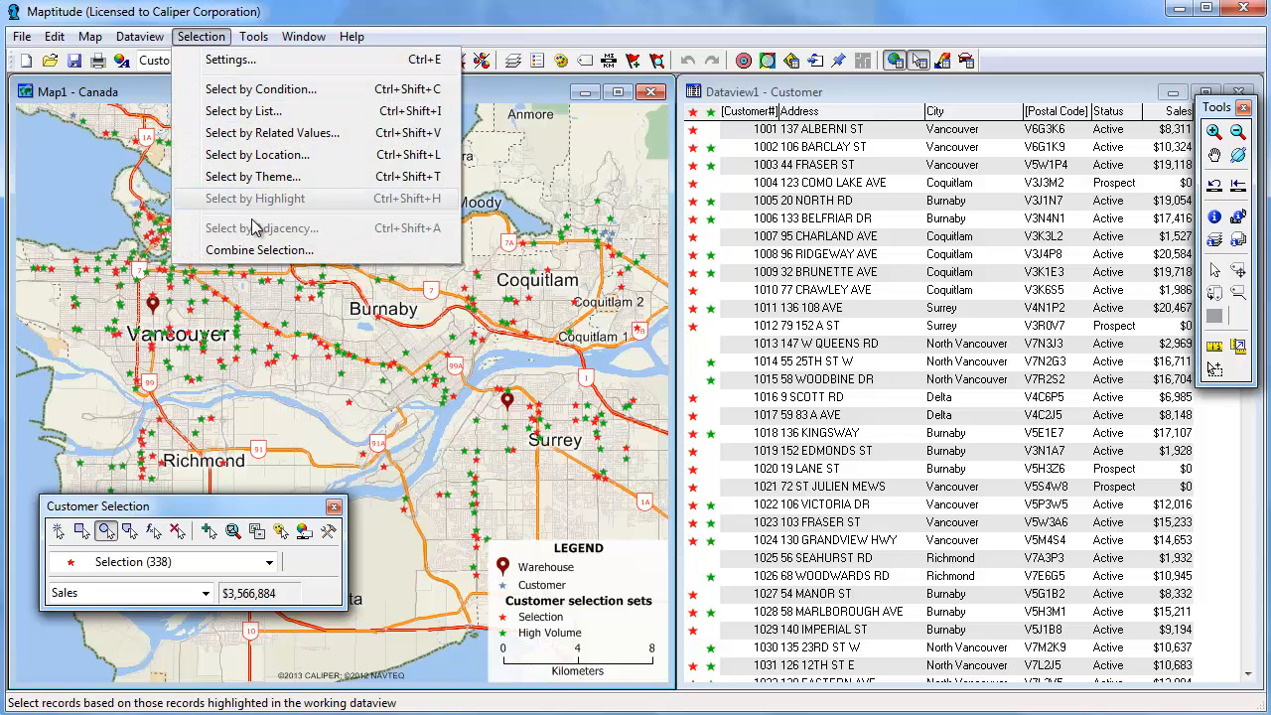
{"action": "left_click", "coordinate": [256, 250]}
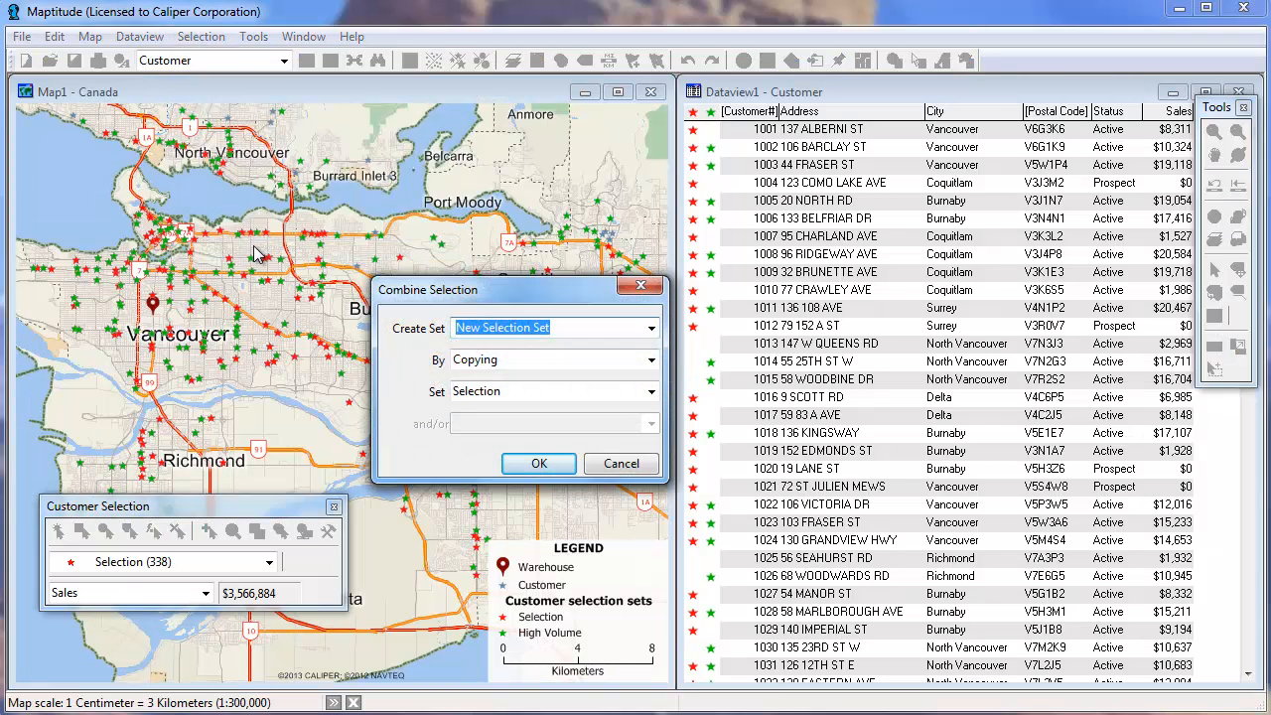
{"action": "left_click", "coordinate": [652, 367]}
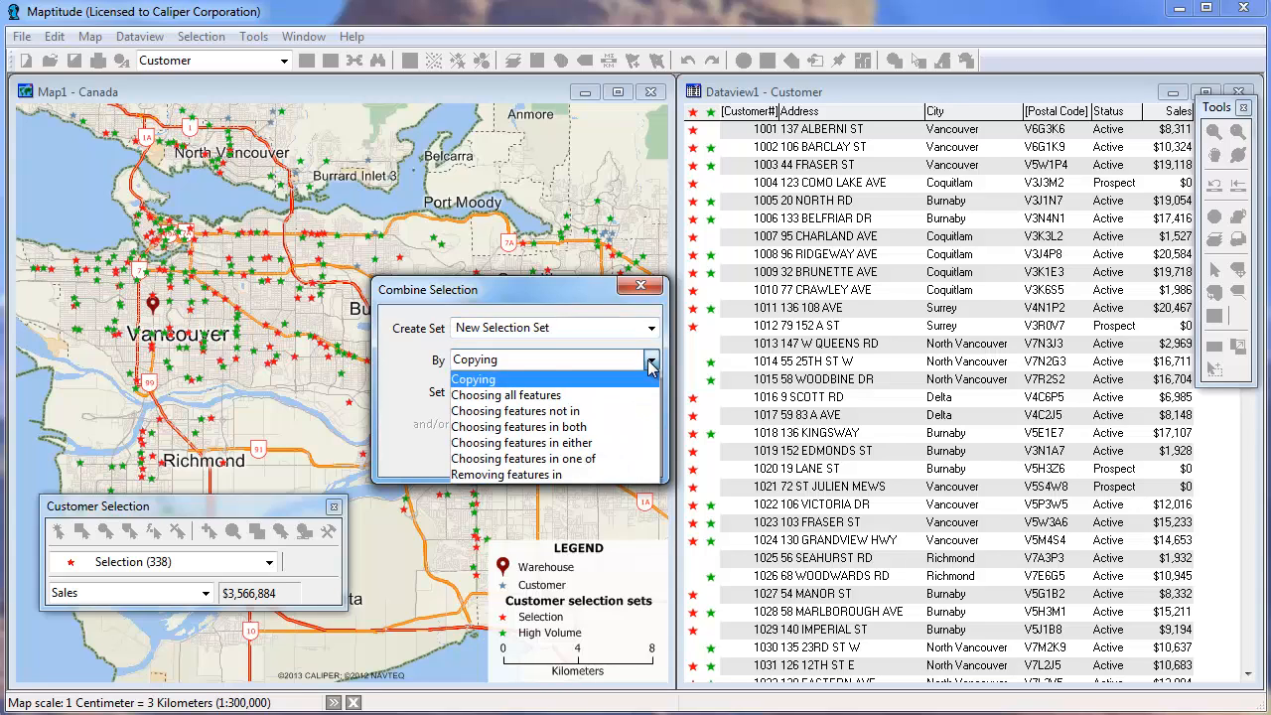
{"action": "left_click", "coordinate": [627, 427]}
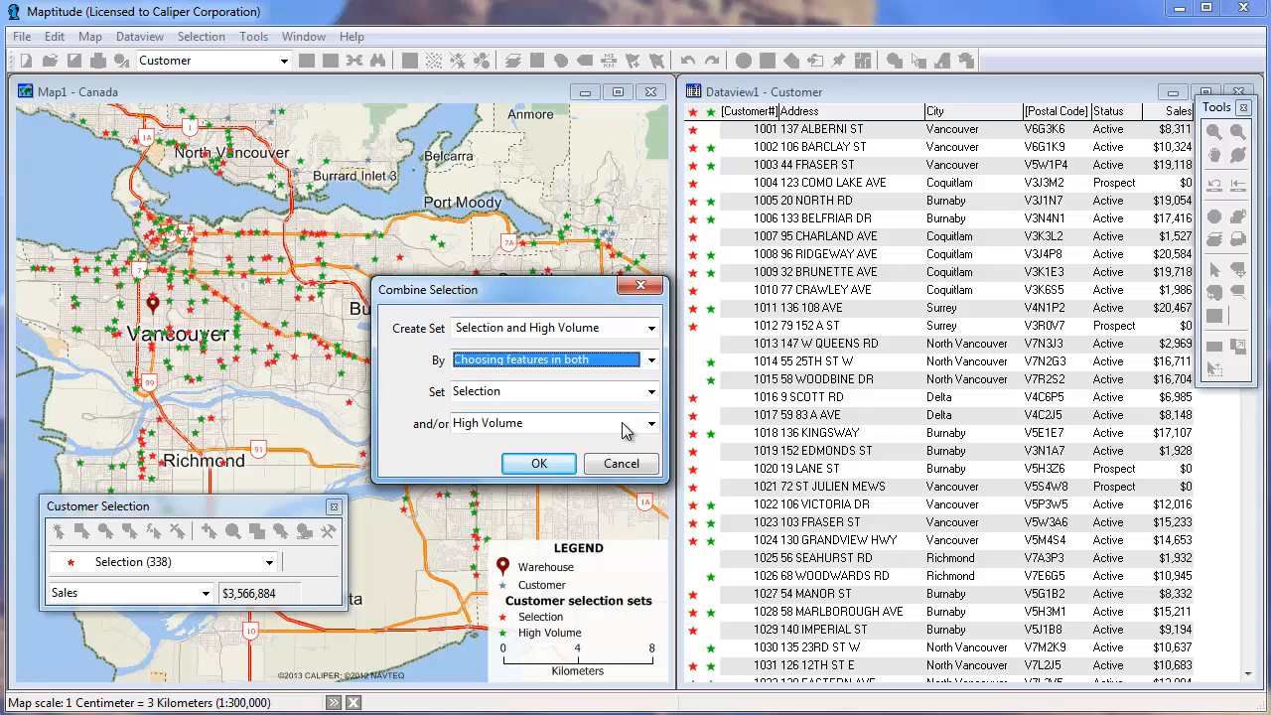
{"action": "left_click", "coordinate": [539, 464]}
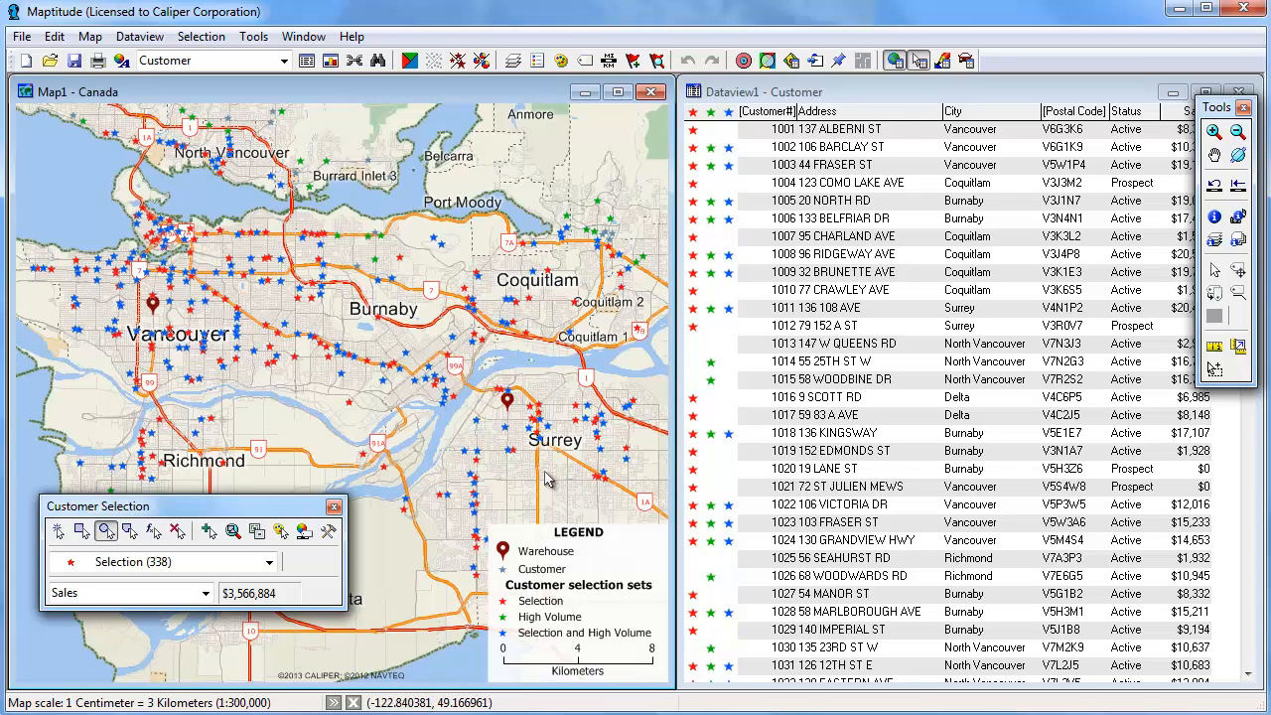
Make the Customer layer, Selection and High Volume sets invisible, leaving only Selection and High Volume displayed
{"action": "left_click", "coordinate": [304, 532]}
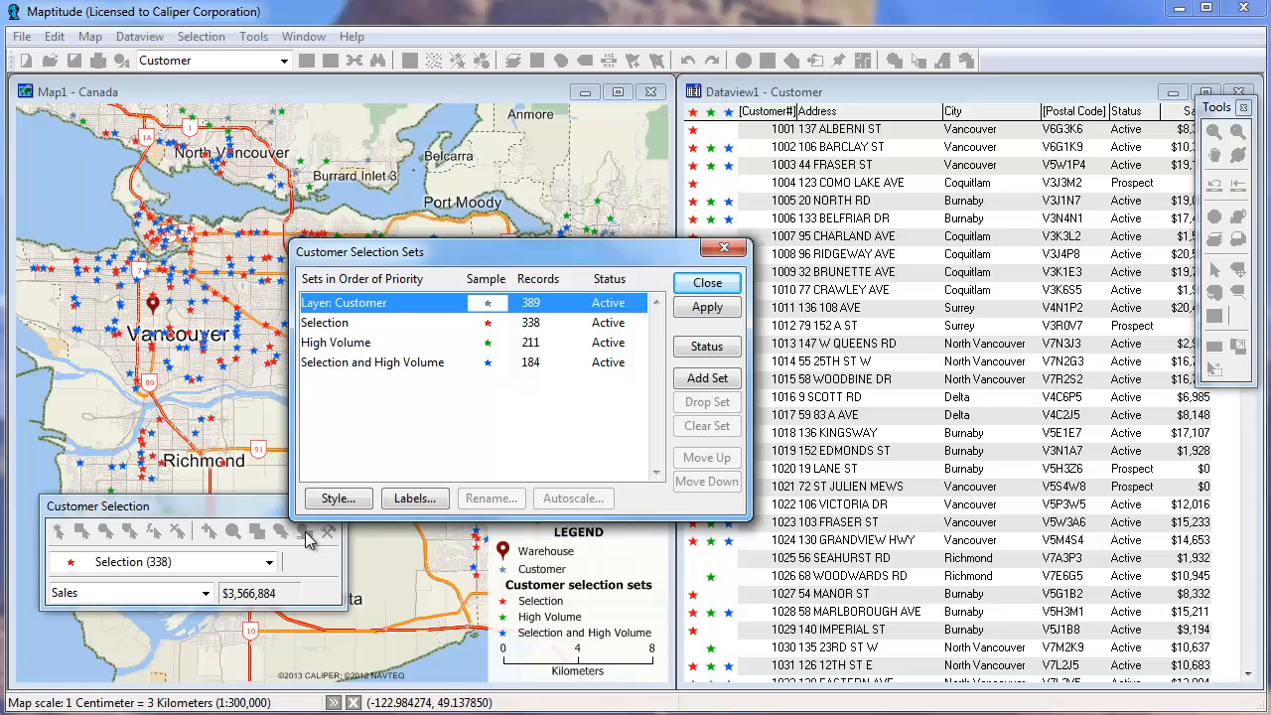
{"action": "left_click_drag", "start_coordinate": [356, 311], "coordinate": [363, 345]}
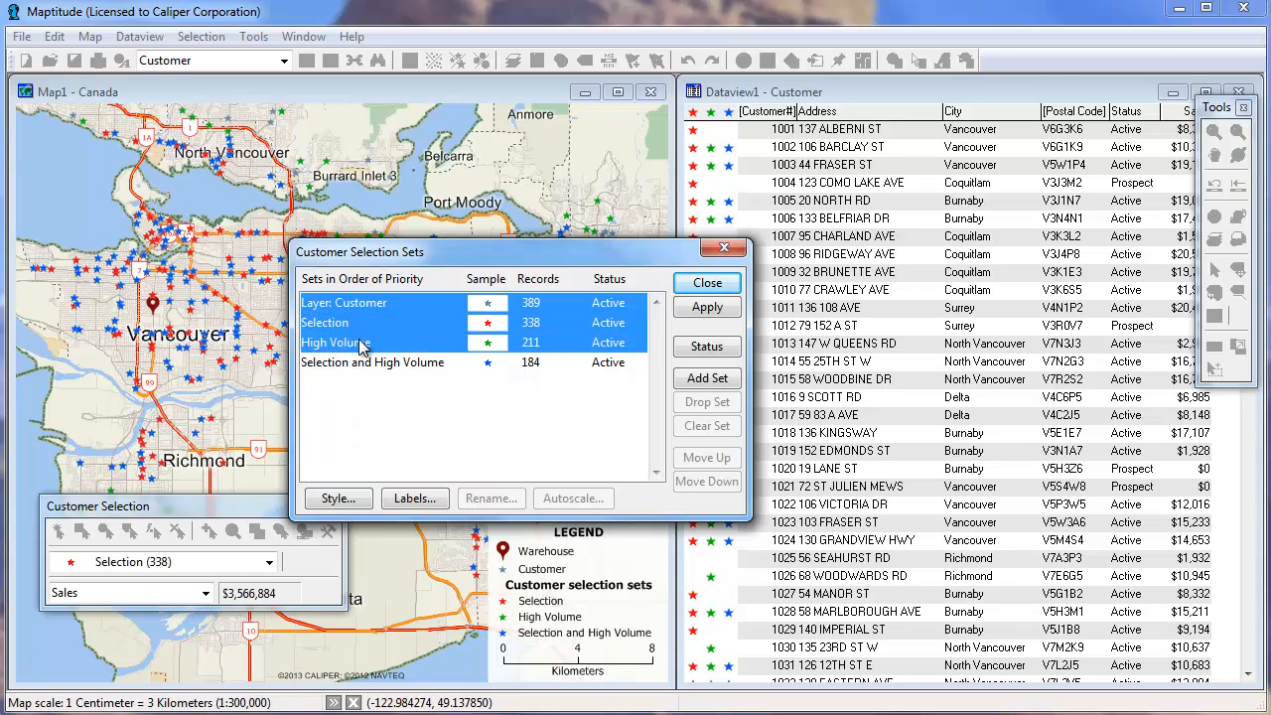
{"action": "left_click", "coordinate": [703, 347]}
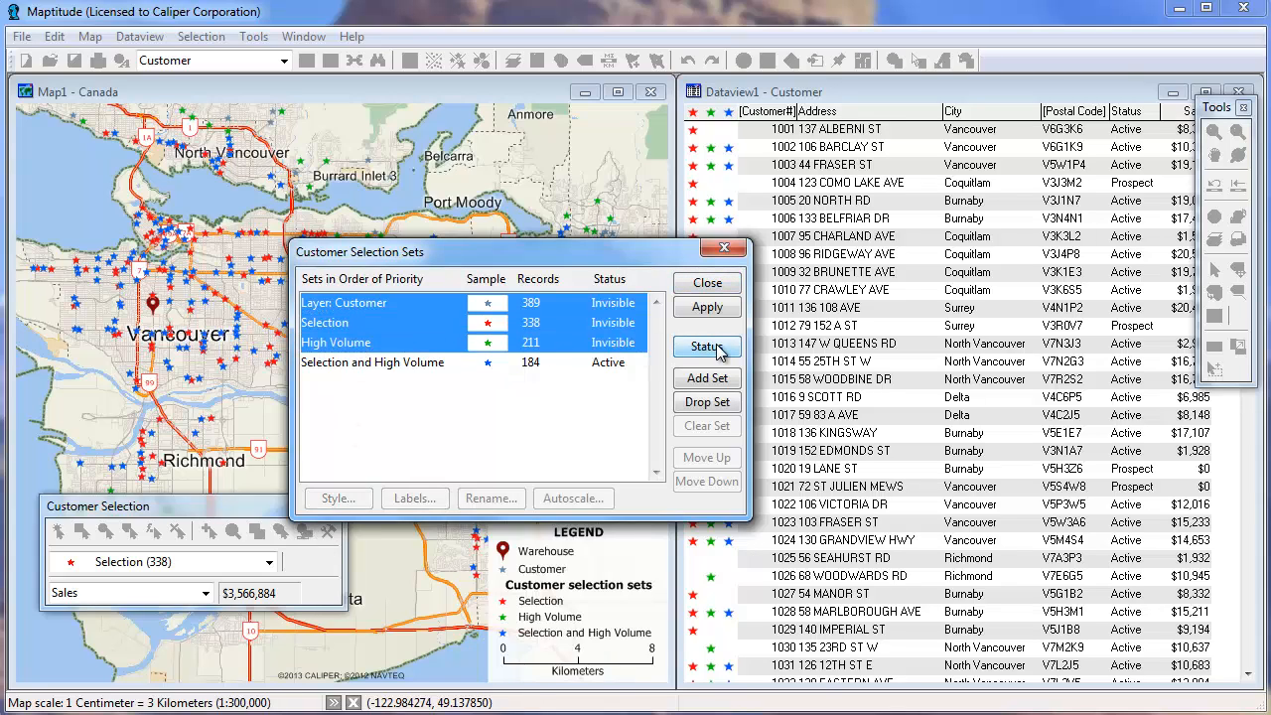
{"action": "left_click", "coordinate": [709, 283]}
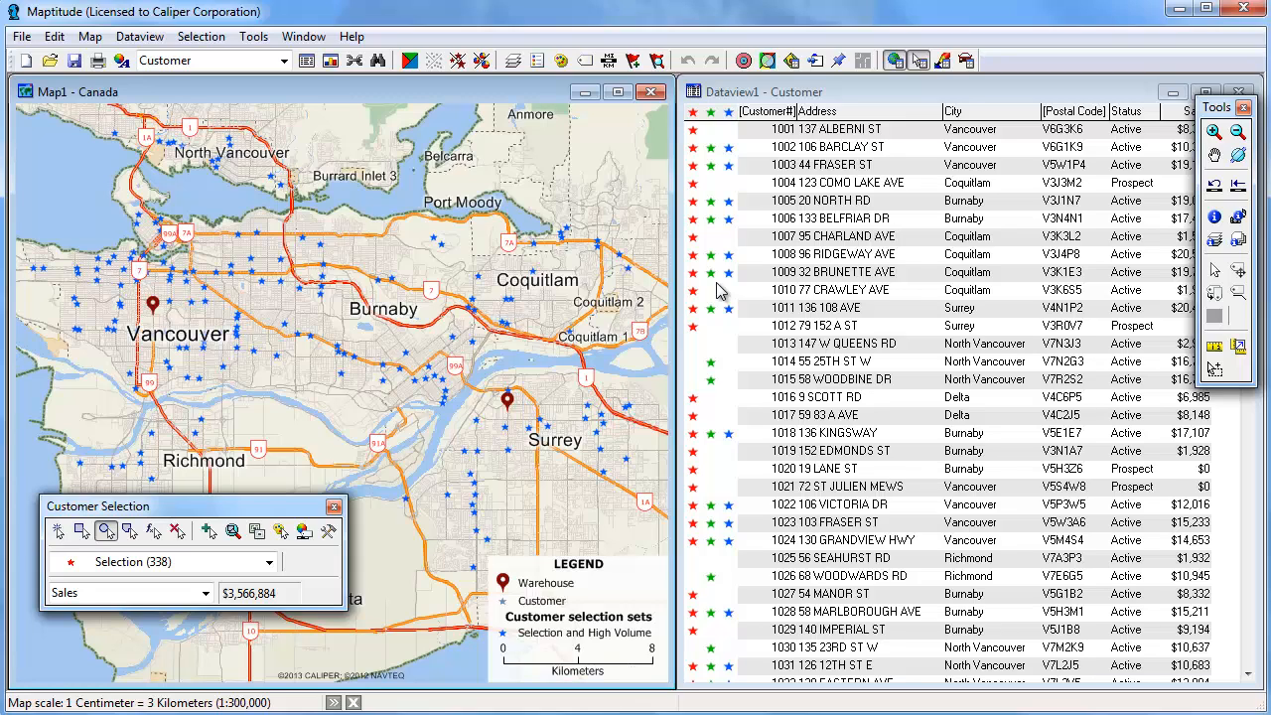
Open the Display Manager and expand the Customer layer's selection sets
{"action": "left_click", "coordinate": [90, 36]}
{"action": "left_click", "coordinate": [149, 82]}
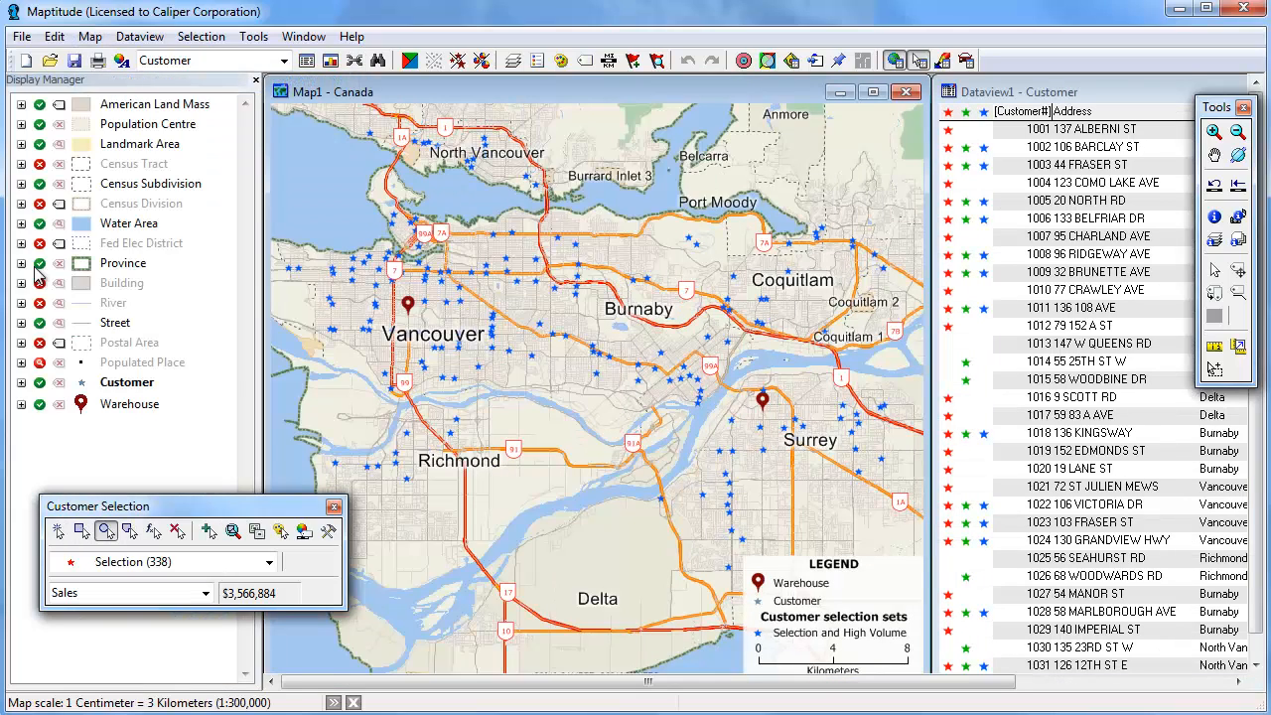
{"action": "left_click", "coordinate": [21, 382]}
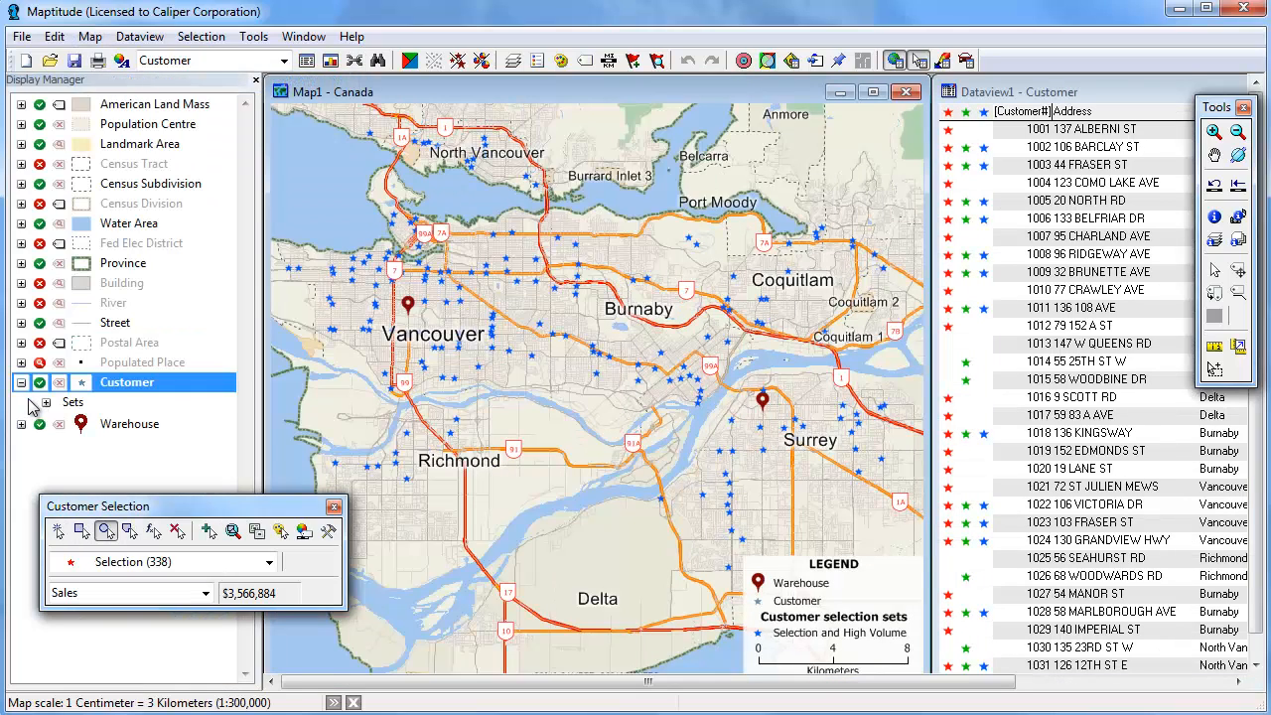
{"action": "left_click", "coordinate": [46, 402]}
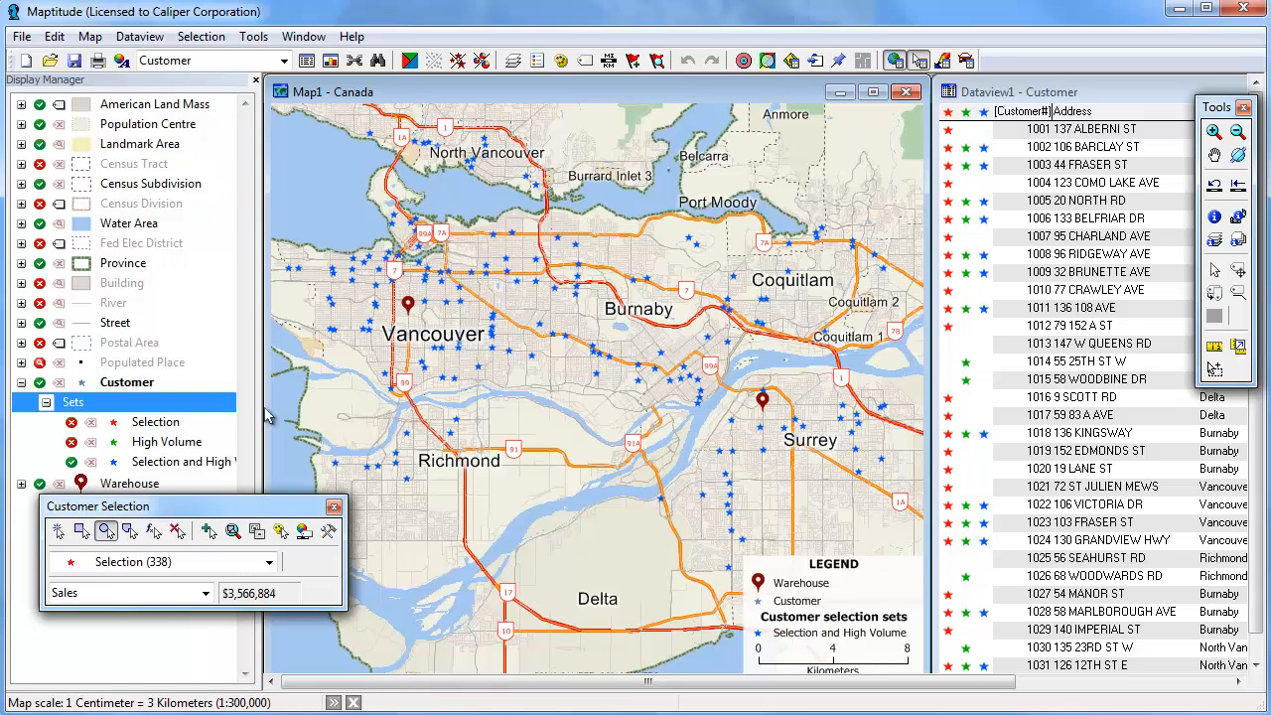
Show only the Selection and High Volume records in the customer dataview
{"action": "left_click", "coordinate": [1005, 96]}
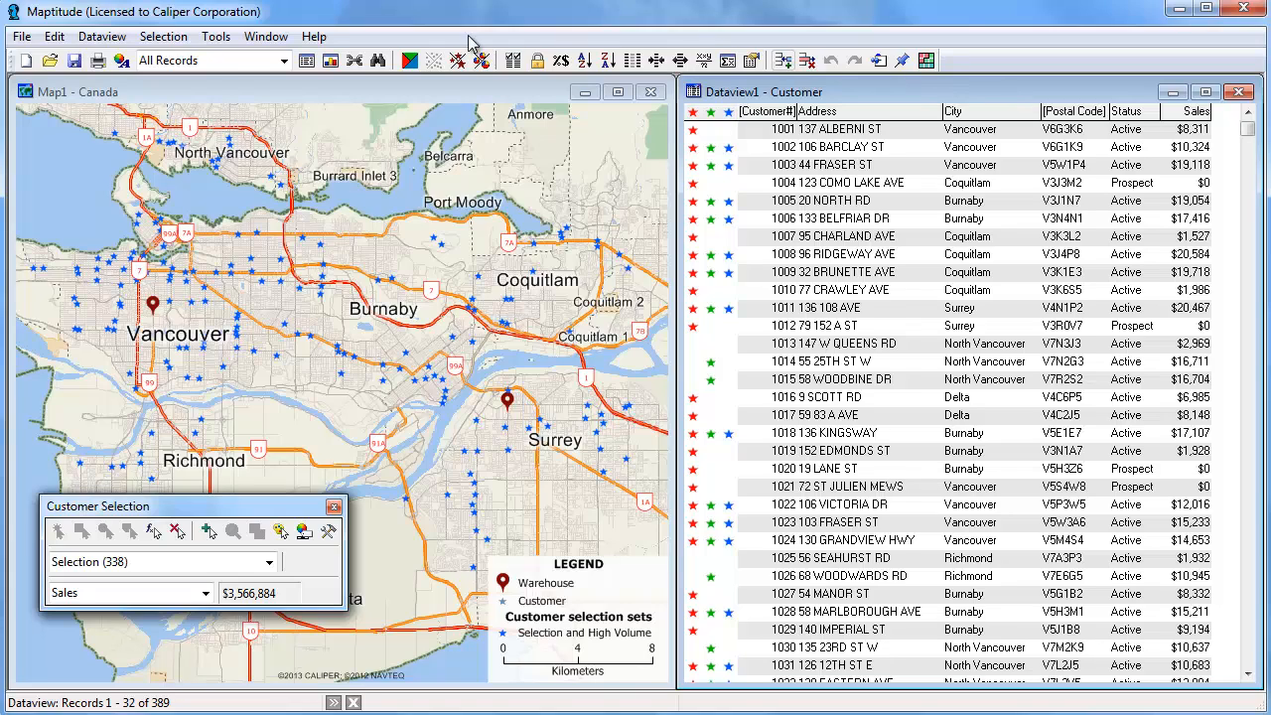
{"action": "left_click", "coordinate": [285, 61]}
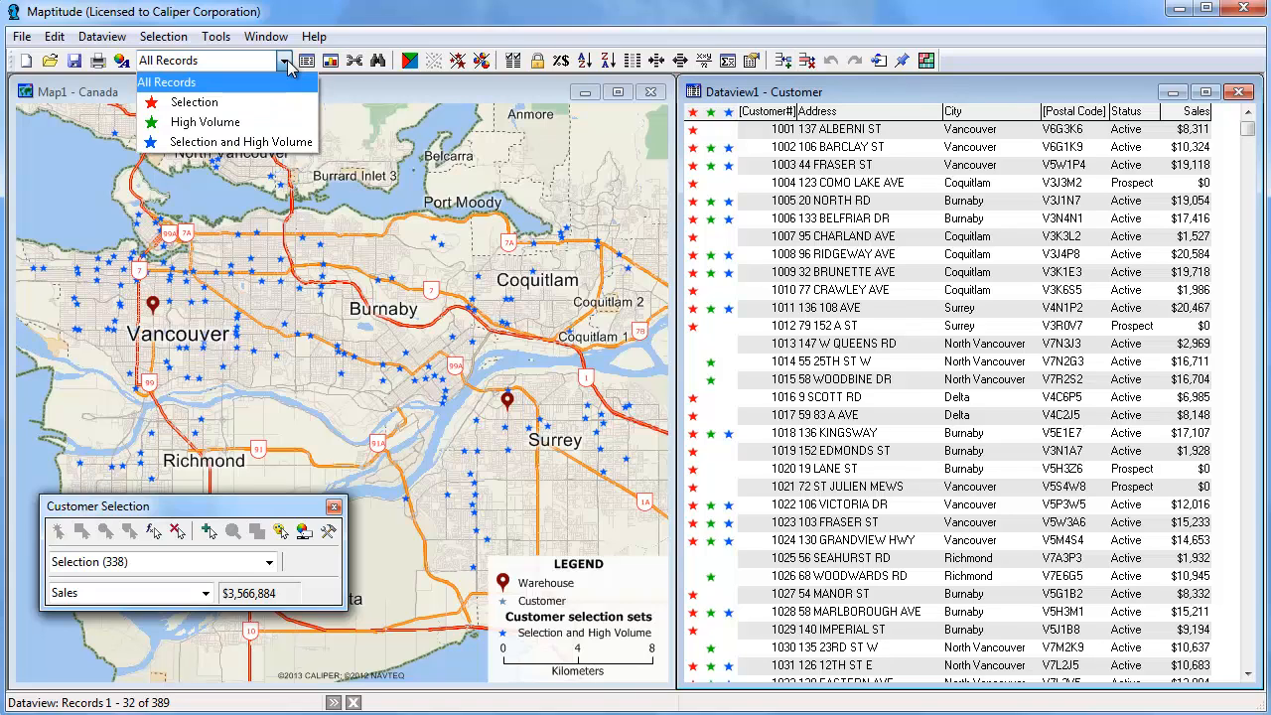
{"action": "left_click", "coordinate": [266, 142]}
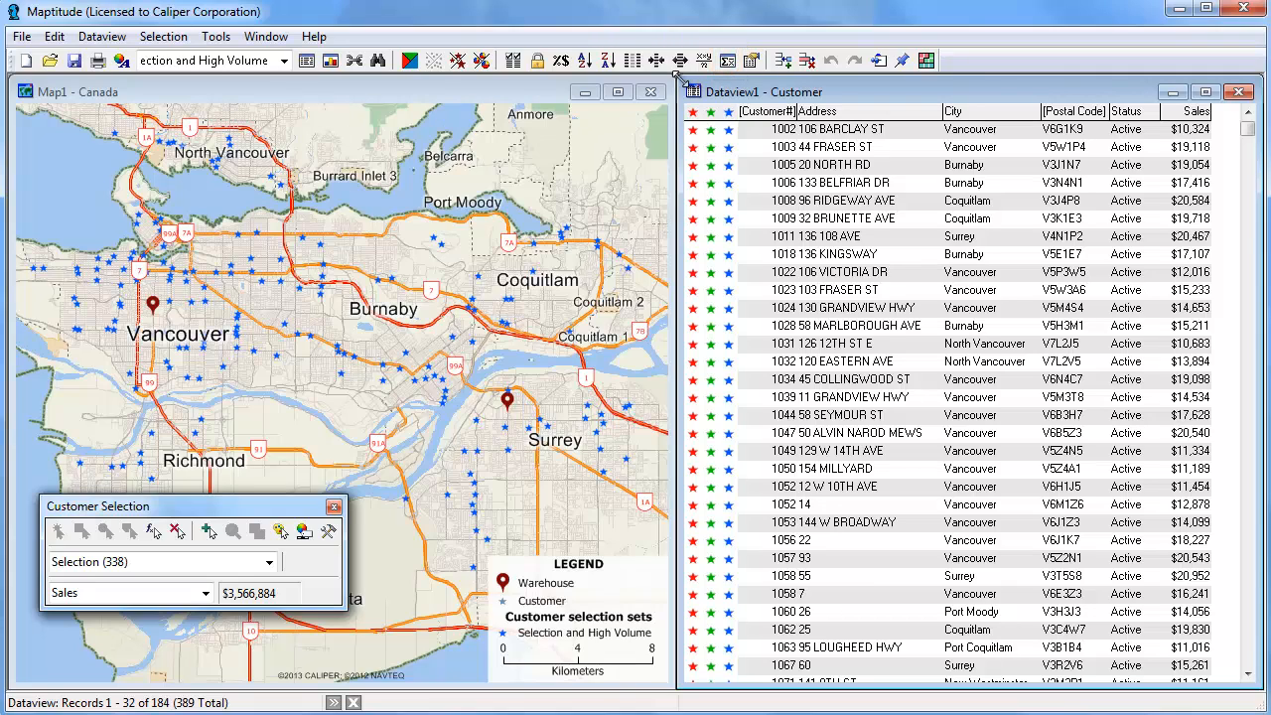
Compute statistics for the displayed customer records, then close the statistics window and return to the map
{"action": "left_click", "coordinate": [727, 60]}
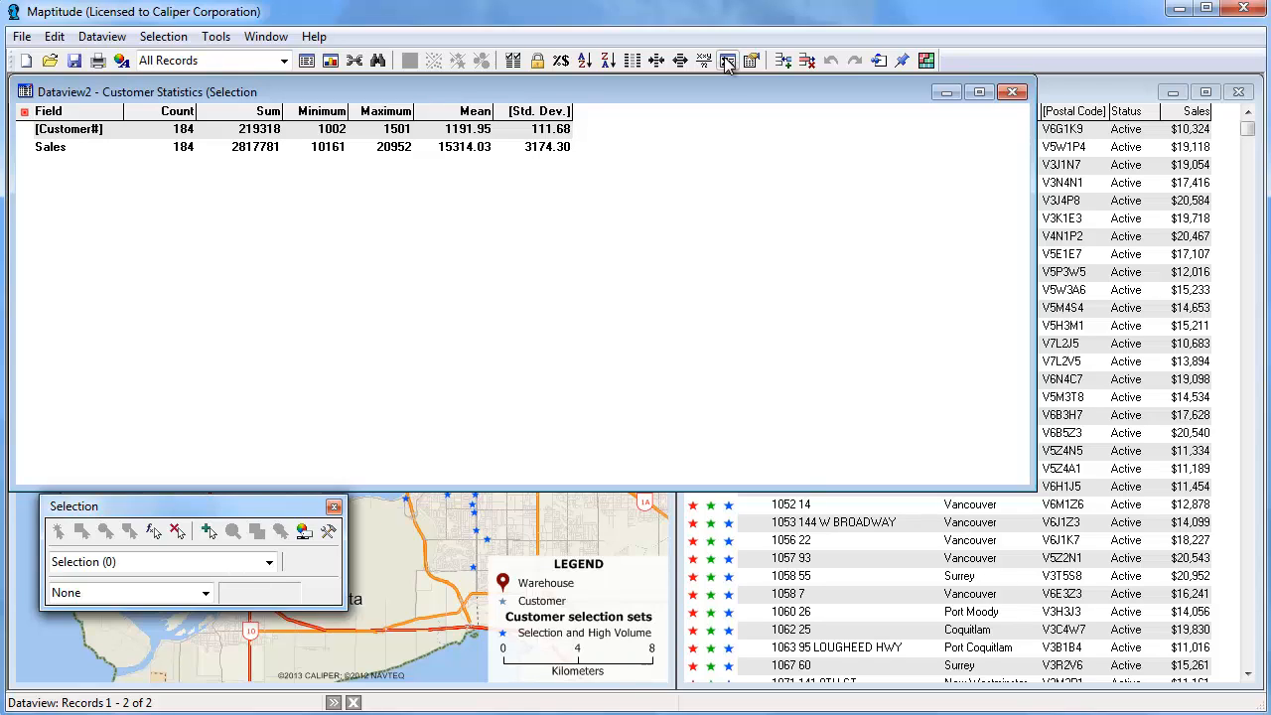
{"action": "left_click", "coordinate": [1012, 93]}
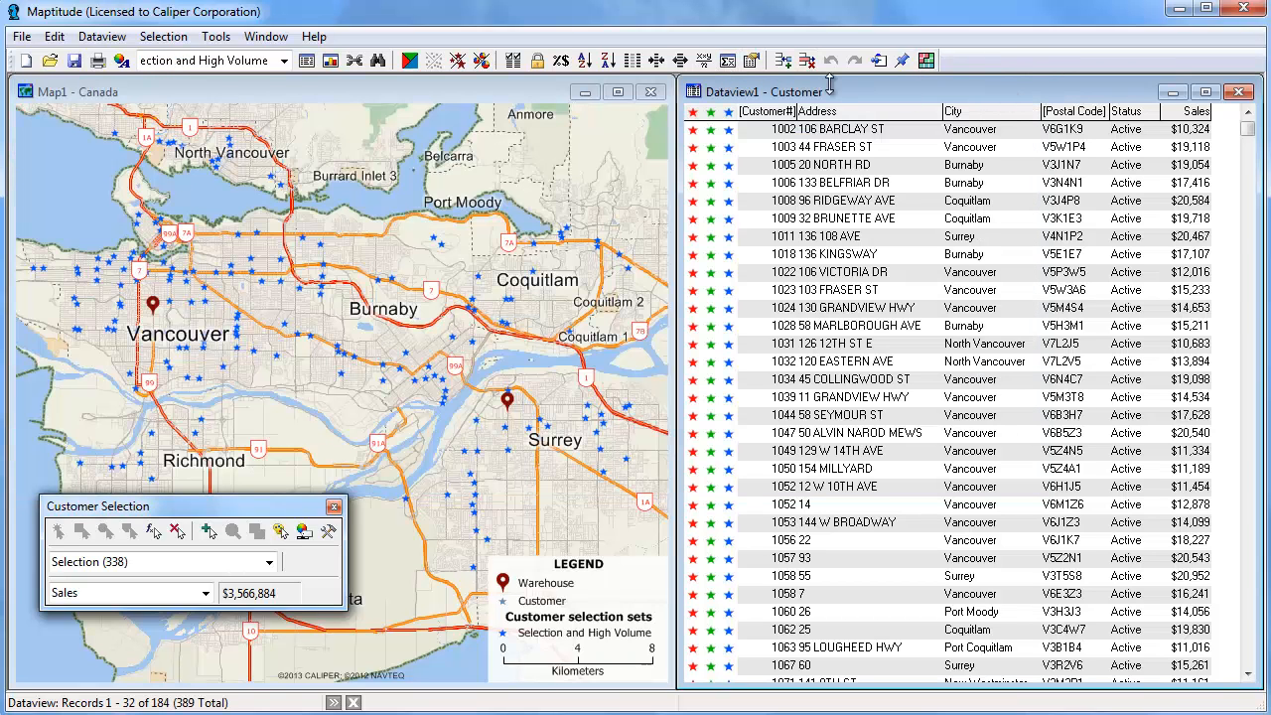
{"action": "left_click", "coordinate": [529, 91]}
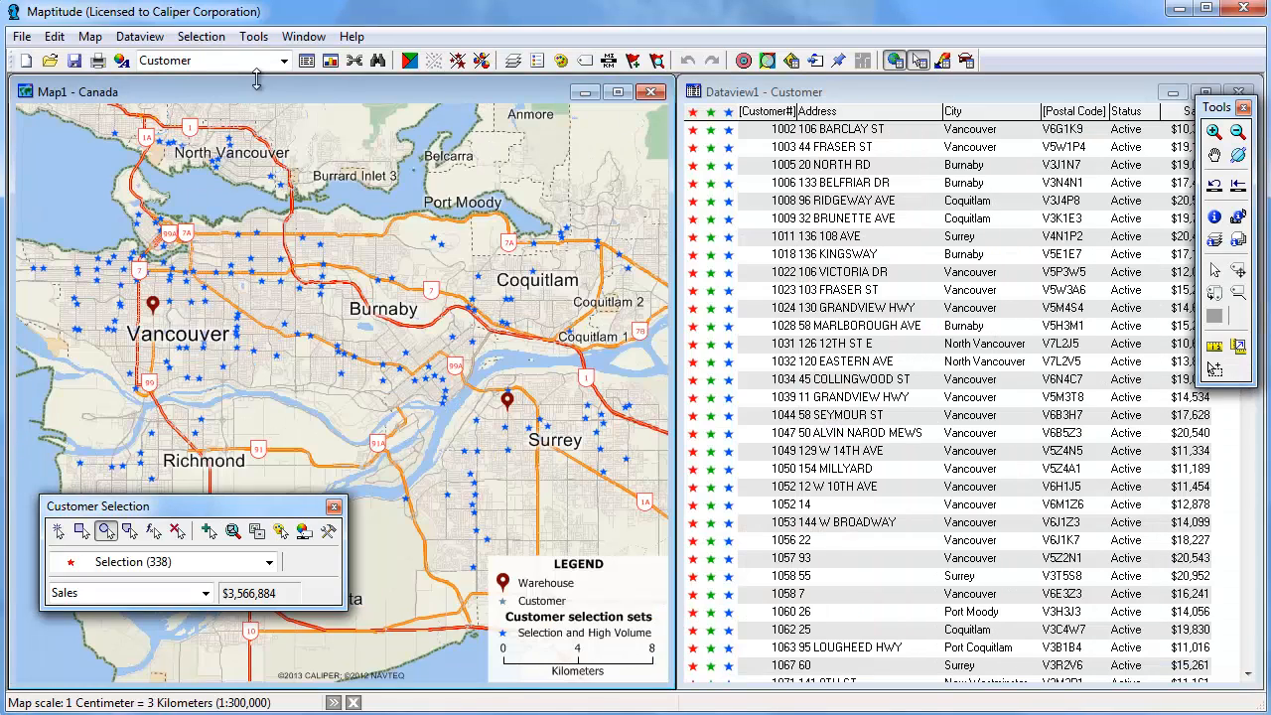
Hide the Customer and Warehouse layers and make the Postal Area layer visible
{"action": "left_click", "coordinate": [514, 62]}
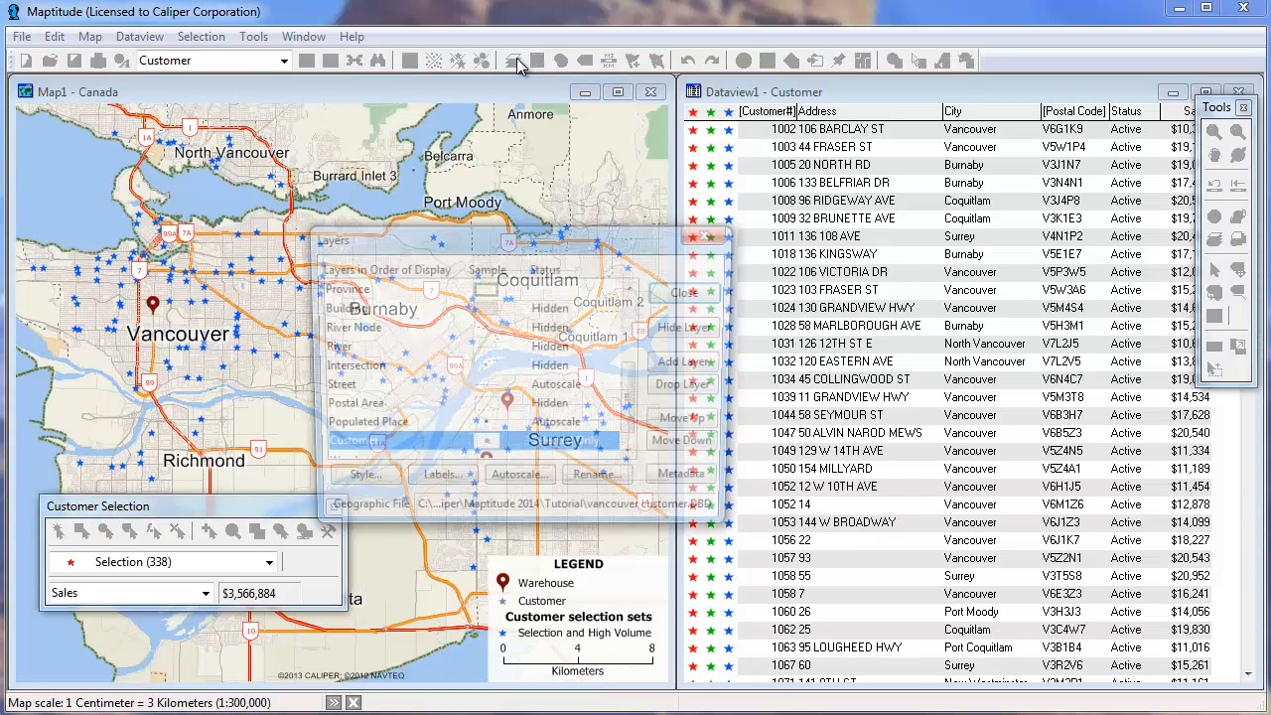
{"action": "left_click_drag", "start_coordinate": [633, 385], "coordinate": [630, 430]}
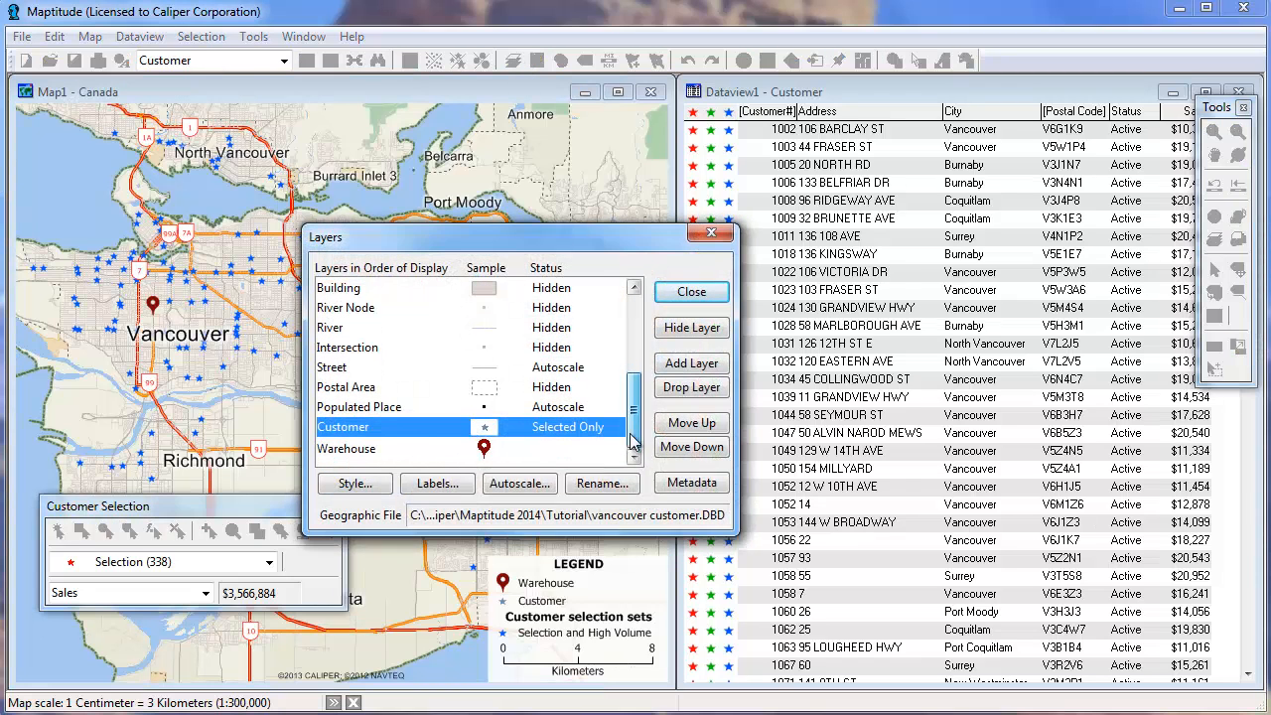
{"action": "left_click", "coordinate": [546, 449], "text": "shift"}
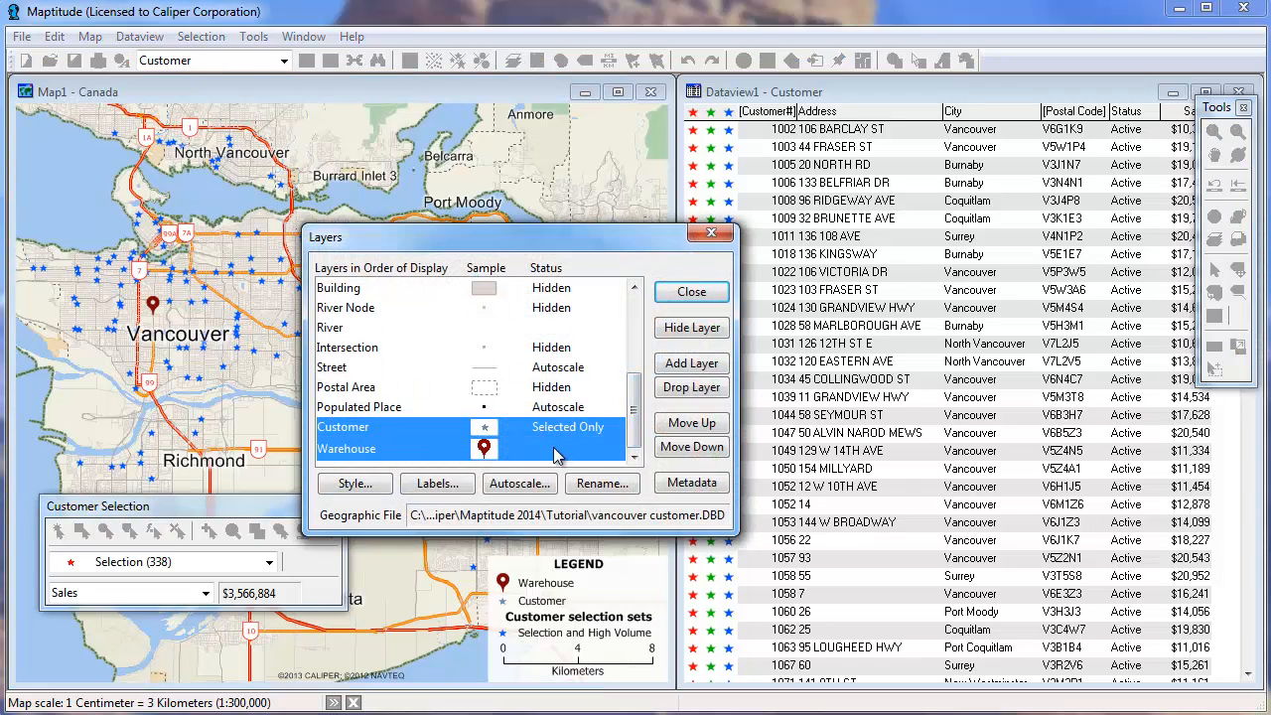
{"action": "left_click", "coordinate": [695, 332]}
{"action": "left_click", "coordinate": [514, 387]}
{"action": "left_click", "coordinate": [683, 329]}
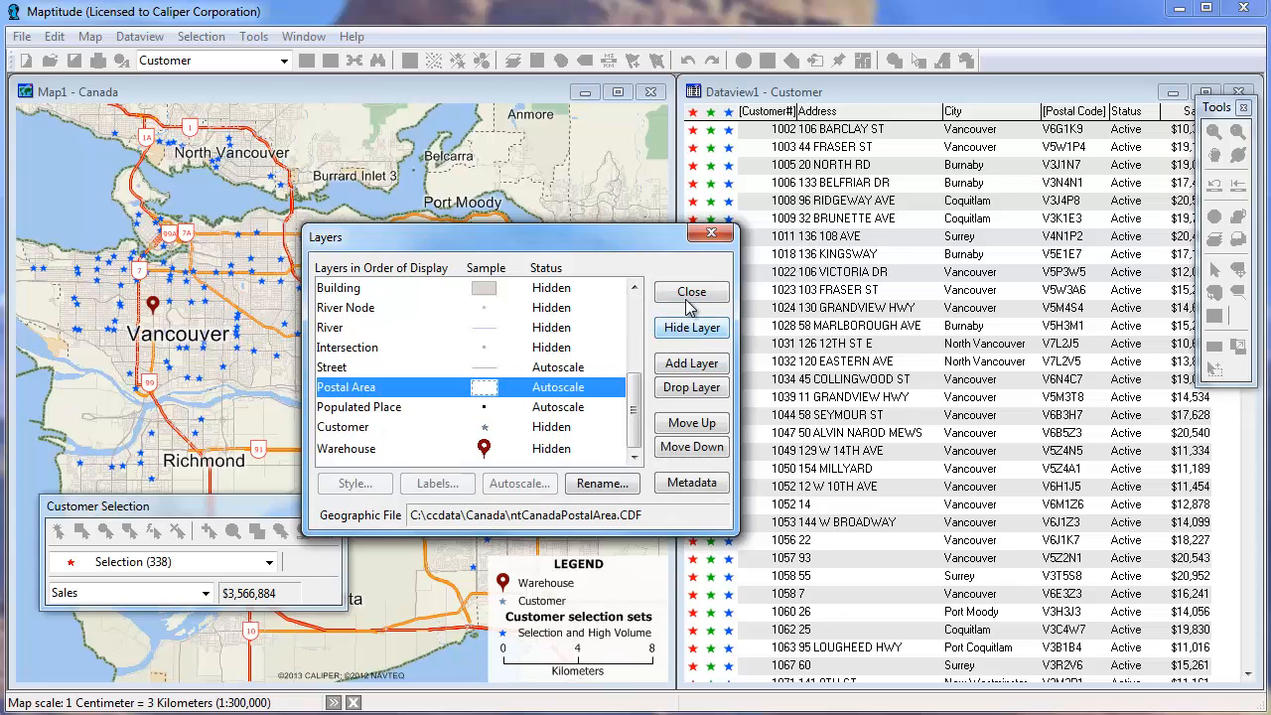
{"action": "left_click", "coordinate": [689, 297]}
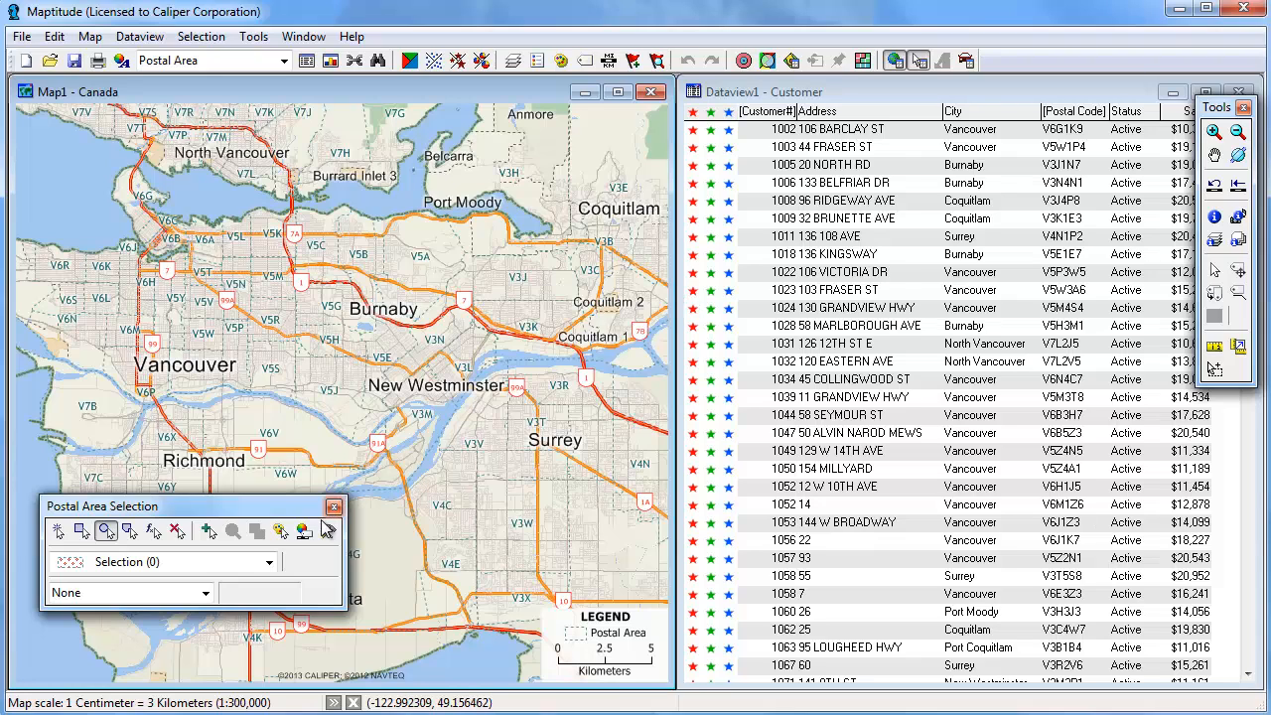
Select postal areas enclosed by a rectangle drawn around central and east Vancouver
{"action": "left_click", "coordinate": [329, 534]}
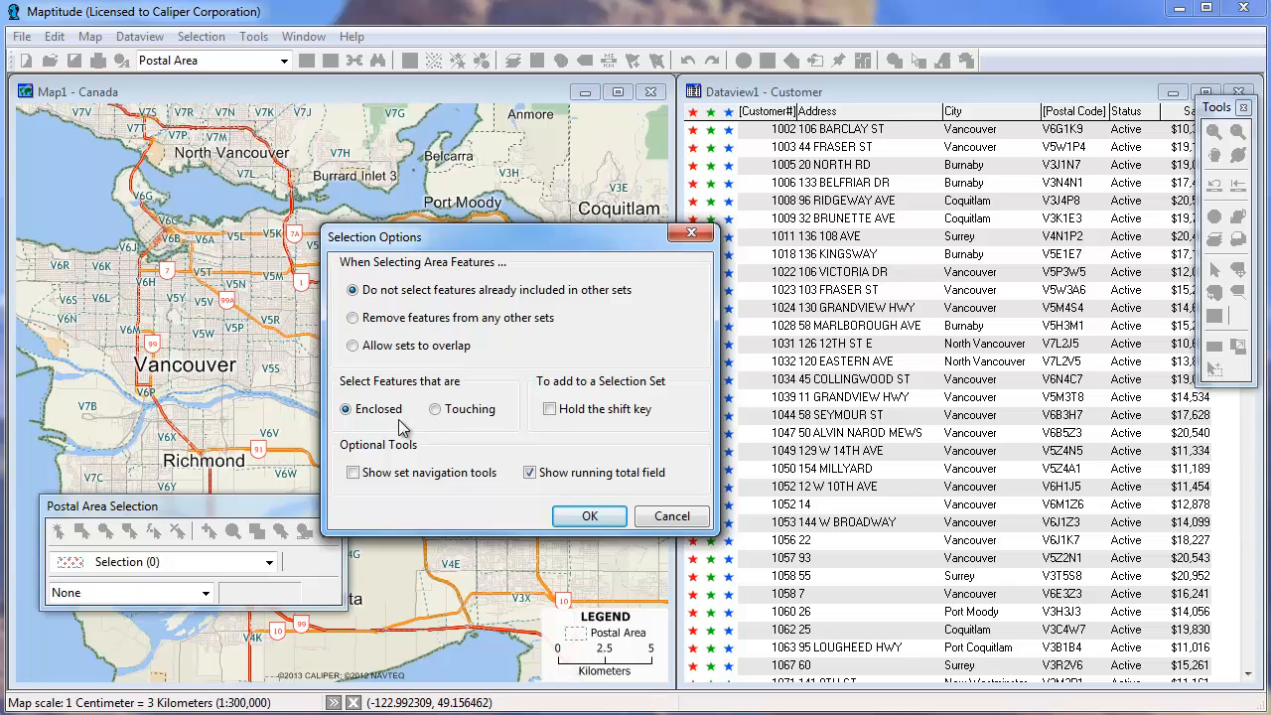
{"action": "left_click", "coordinate": [582, 515]}
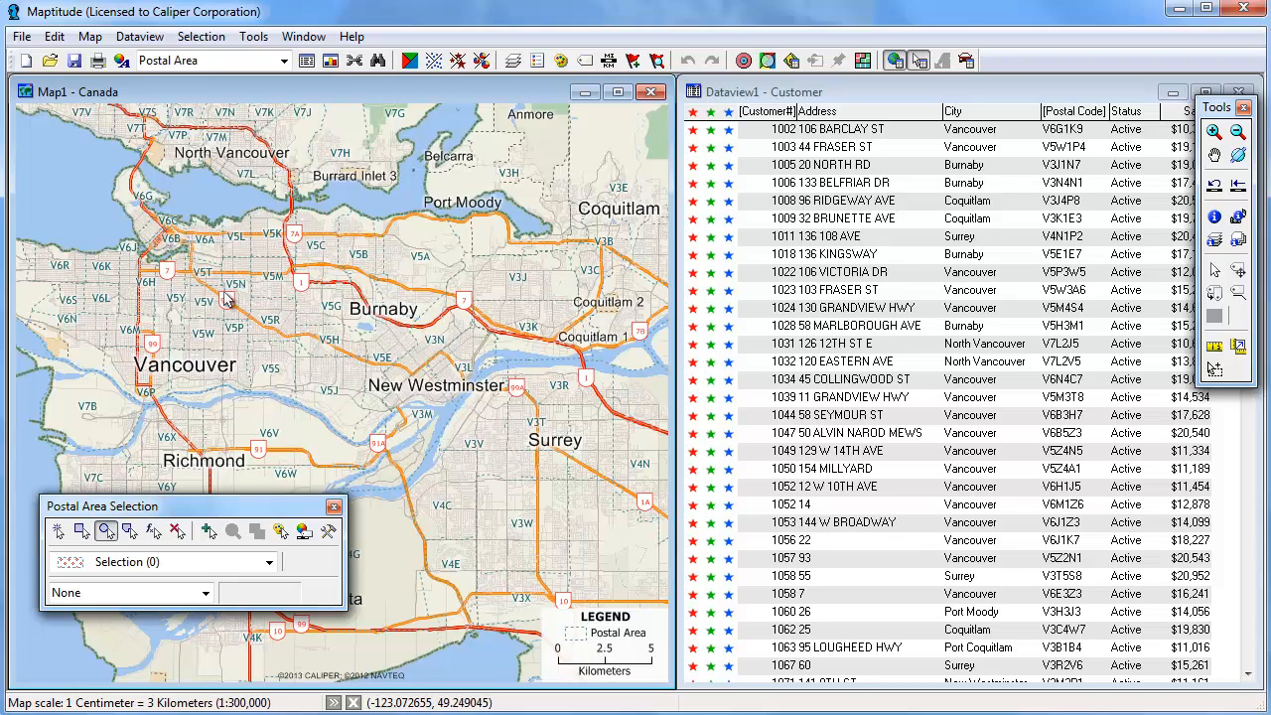
{"action": "left_click_drag", "start_coordinate": [216, 292], "coordinate": [292, 378]}
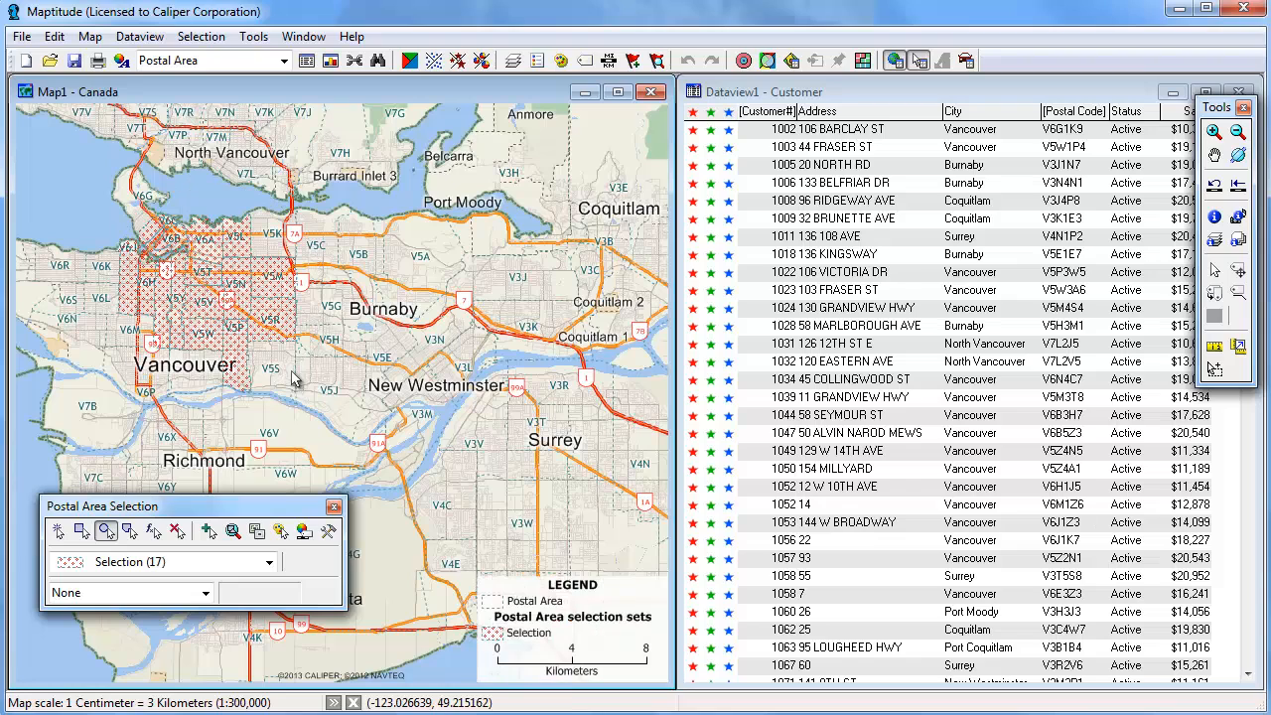
Set the selection options to remove features from any other sets
{"action": "left_click", "coordinate": [329, 531]}
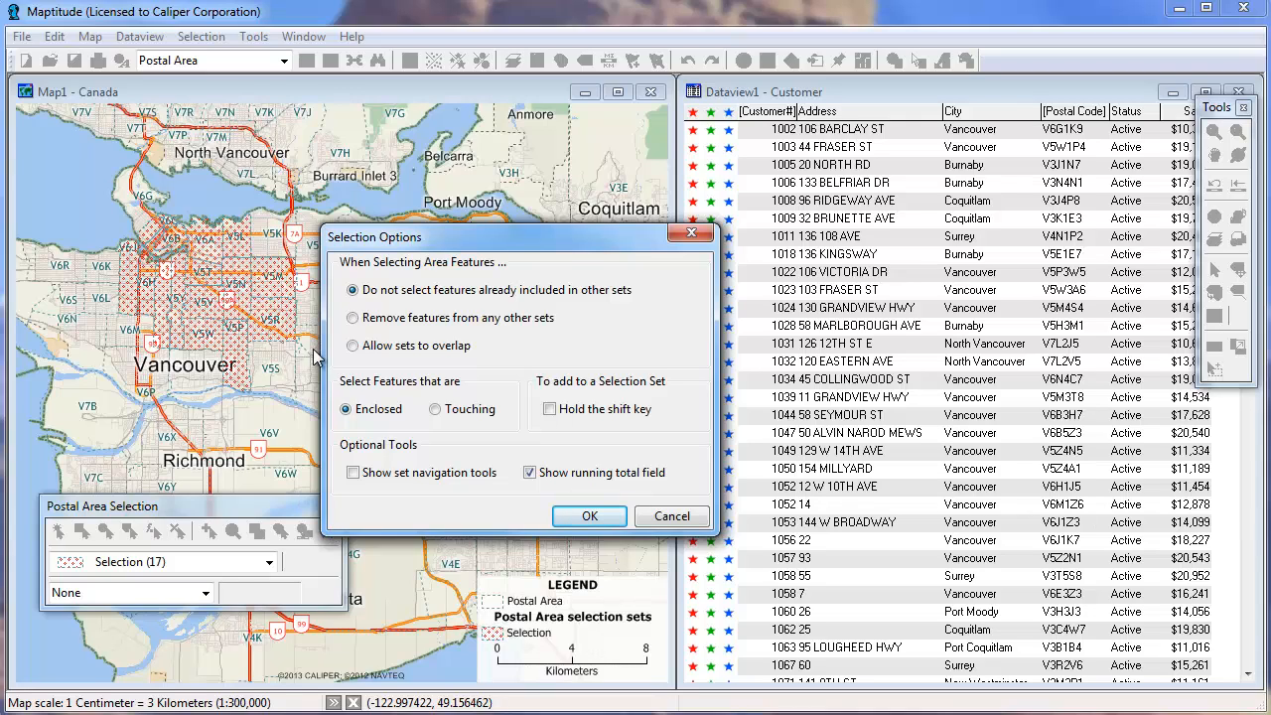
{"action": "left_click", "coordinate": [355, 324]}
{"action": "left_click", "coordinate": [605, 522]}
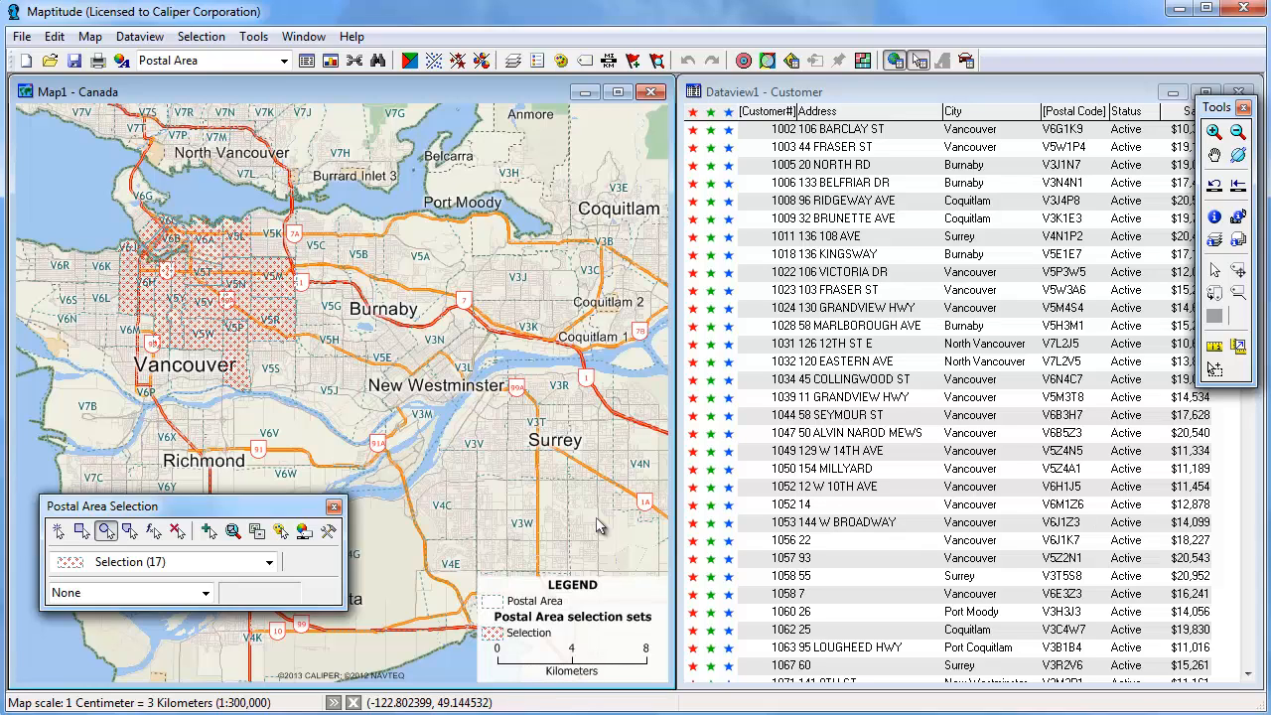
Add a new selection set and select postal areas in east Vancouver by drawing a polygon around them
{"action": "left_click", "coordinate": [209, 532]}
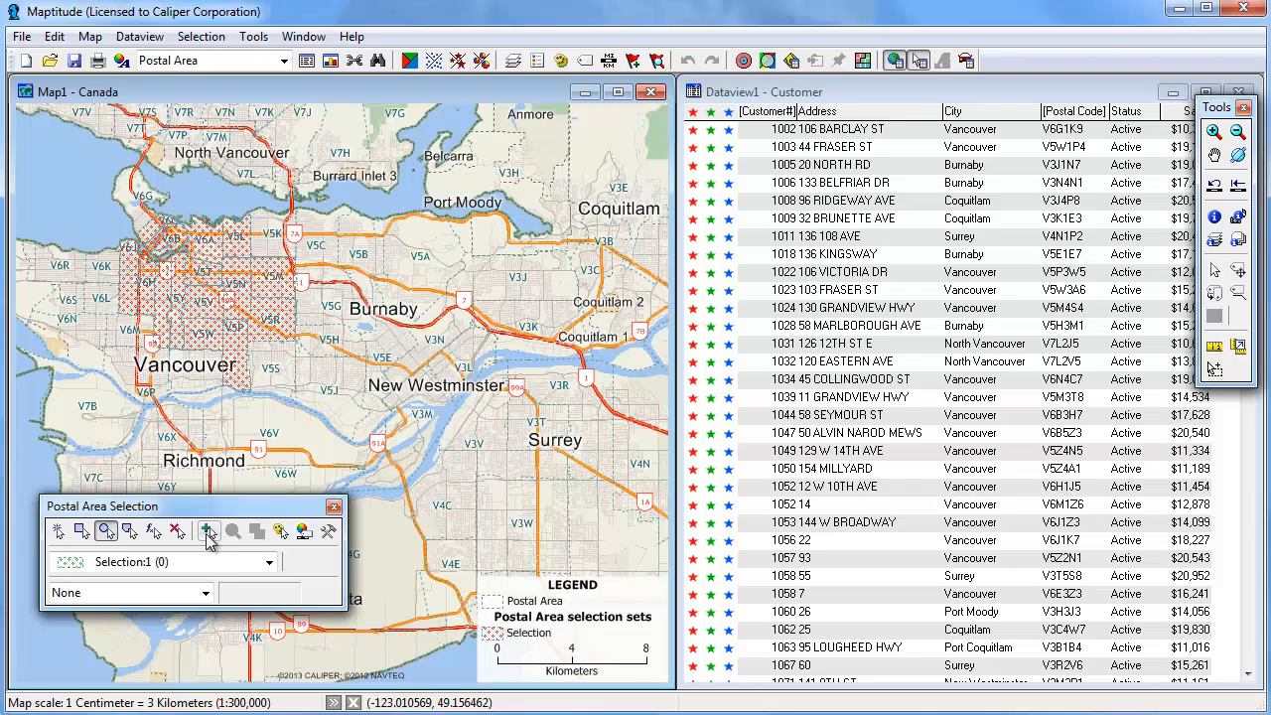
{"action": "left_click", "coordinate": [130, 530]}
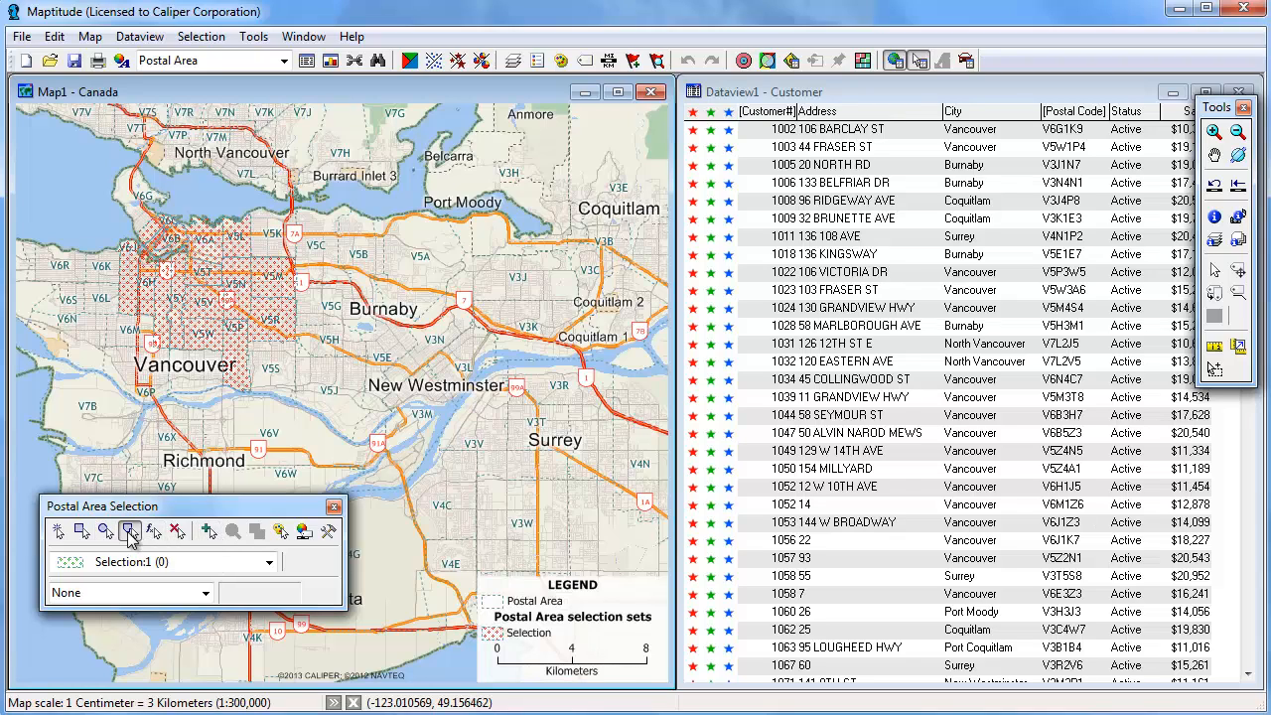
{"action": "left_click", "coordinate": [169, 434]}
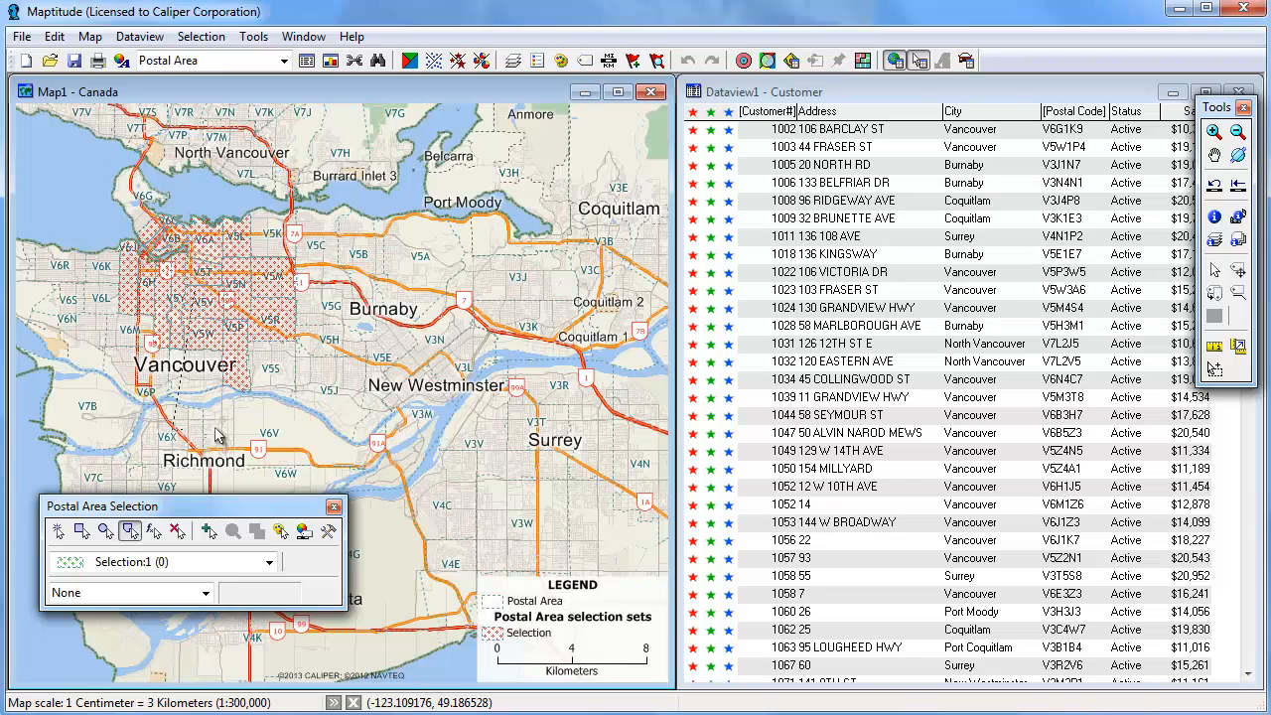
{"action": "left_click", "coordinate": [367, 425]}
{"action": "left_click", "coordinate": [359, 255]}
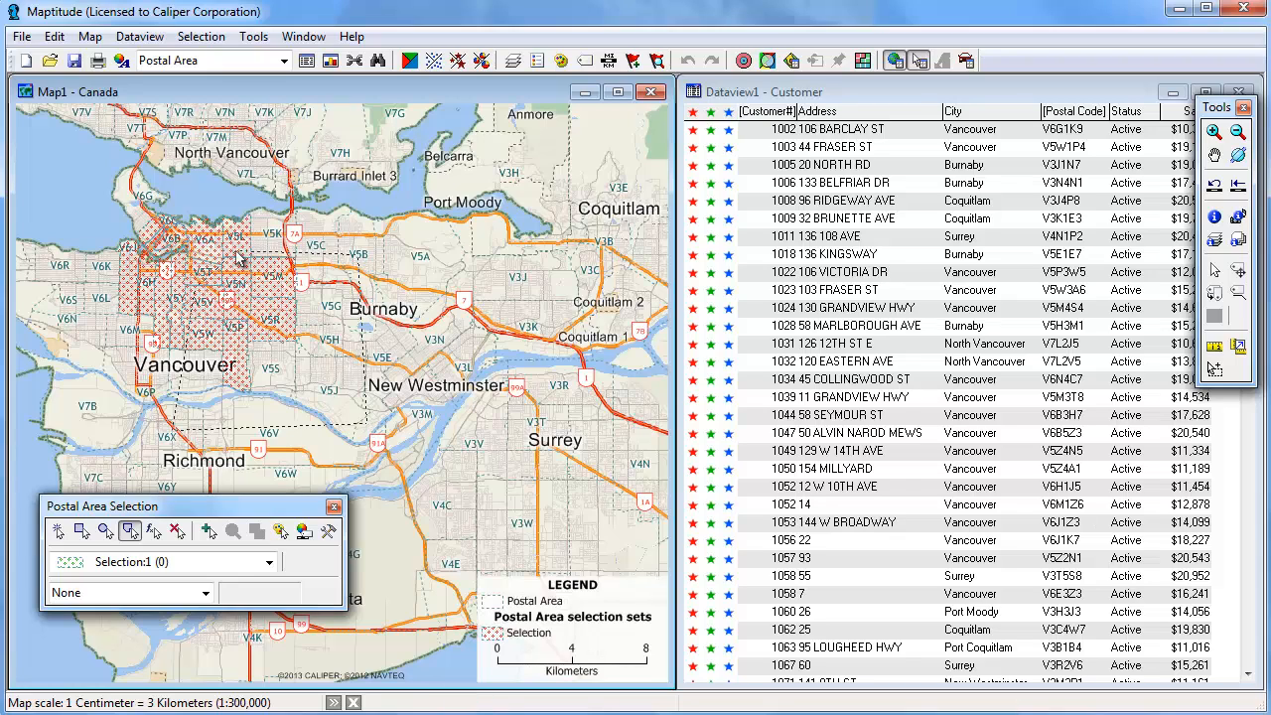
{"action": "double_click", "coordinate": [237, 254]}
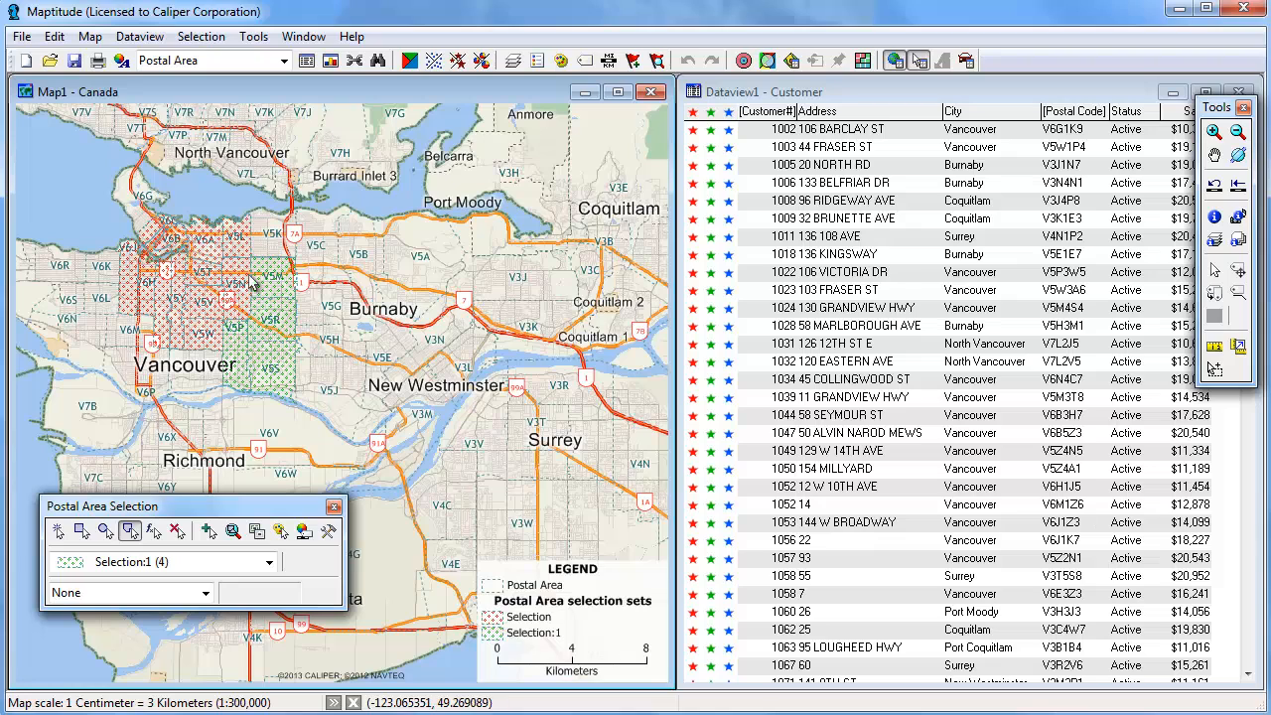
Set the selection options to not select features already included in other sets
{"action": "left_click", "coordinate": [328, 534]}
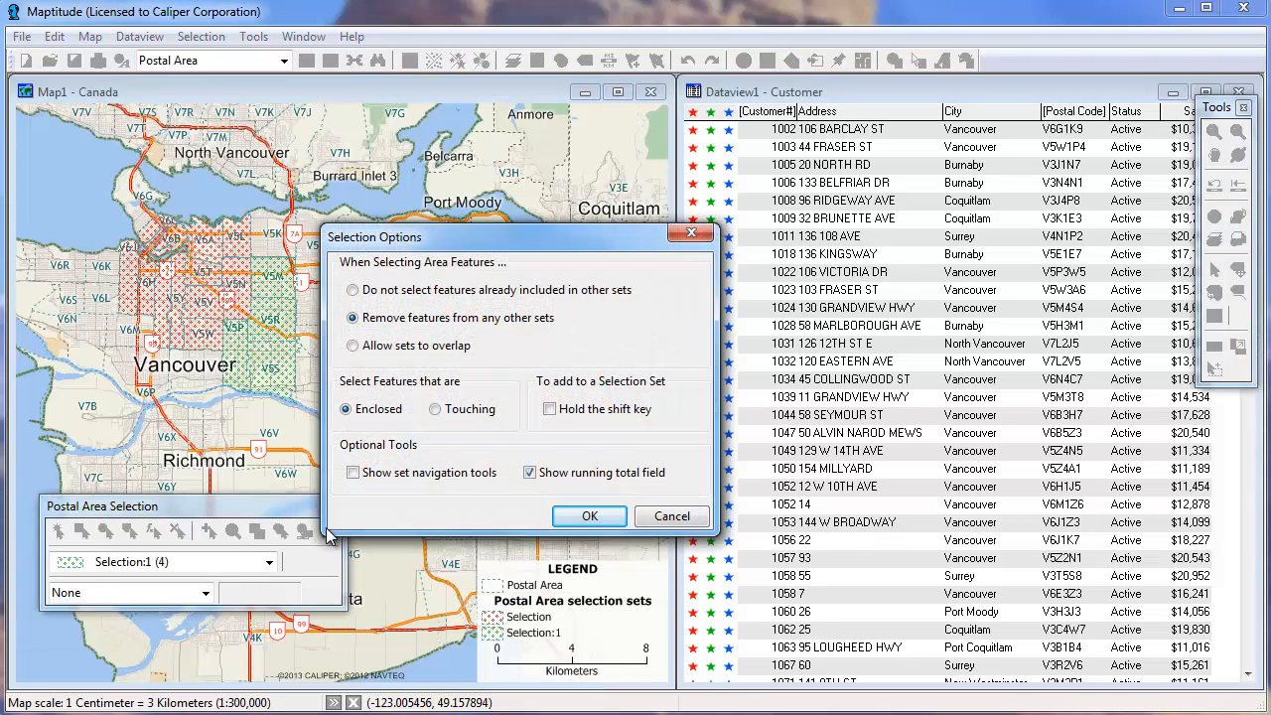
{"action": "left_click", "coordinate": [353, 290]}
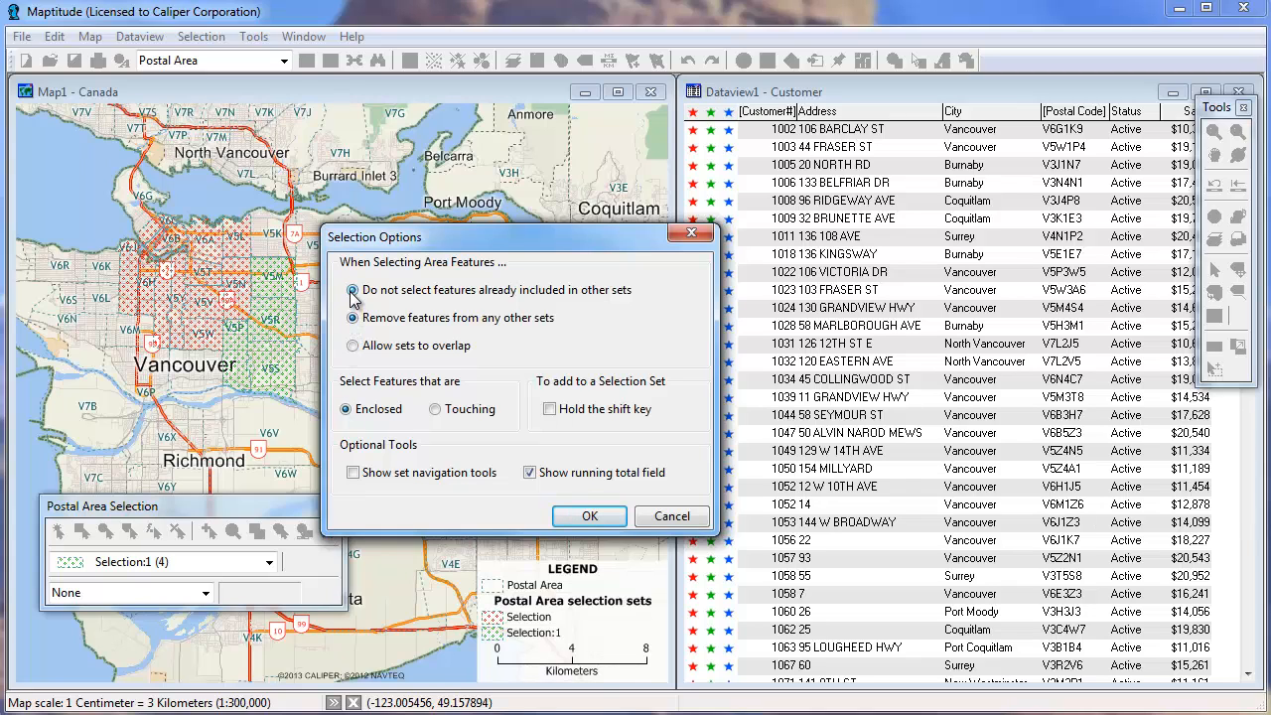
{"action": "left_click", "coordinate": [585, 516]}
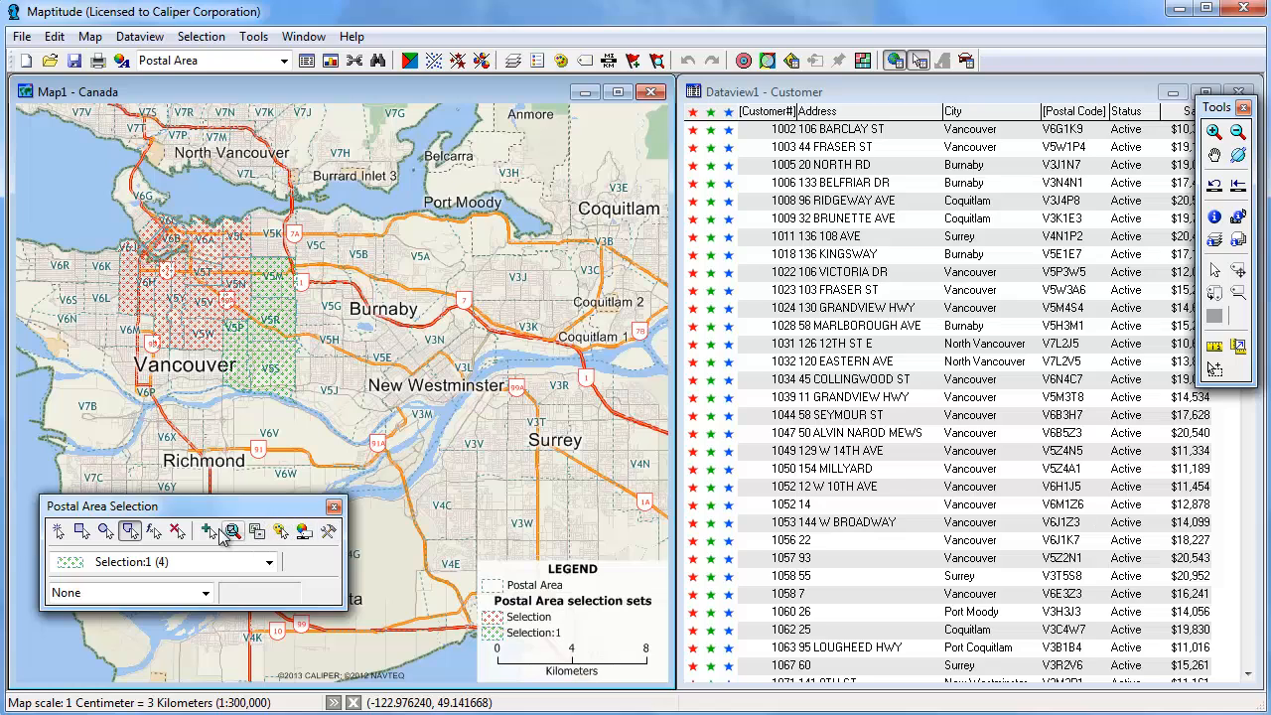
Add another selection set and select postal areas with a rectangle spanning Burnaby, New Westminster and Surrey
{"action": "left_click", "coordinate": [207, 530]}
{"action": "left_click", "coordinate": [85, 527]}
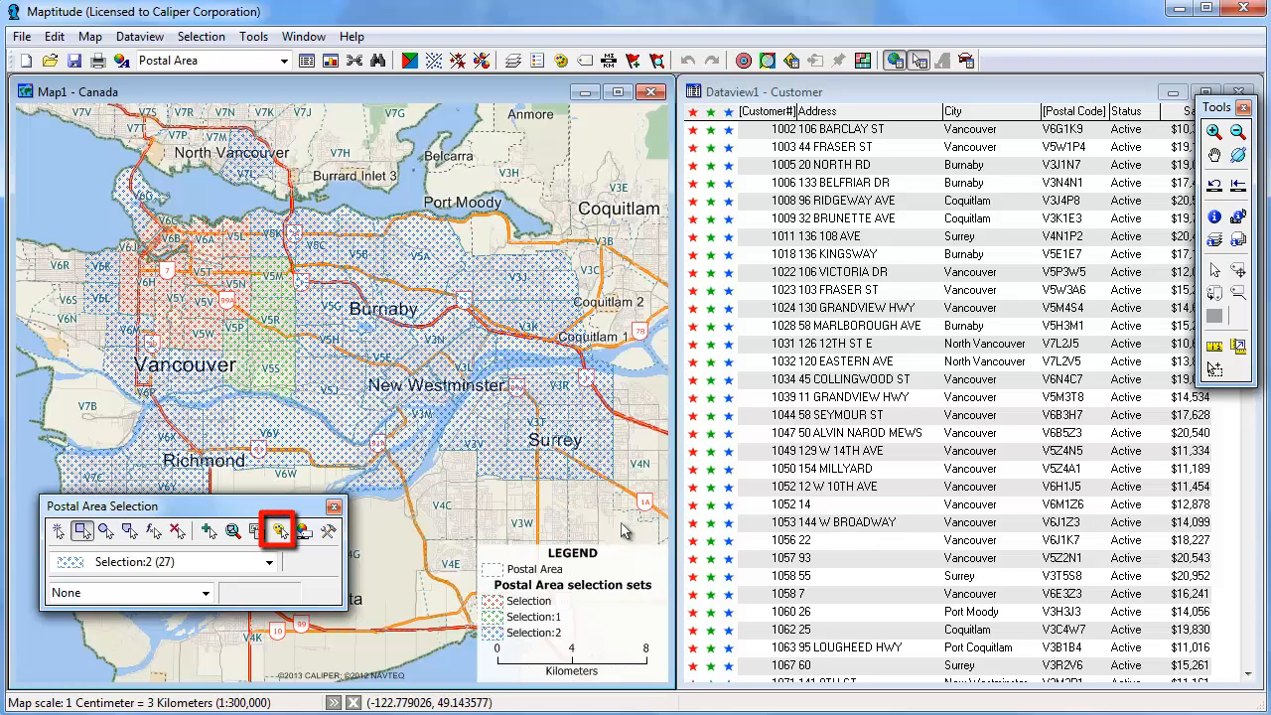
Change the Selection:2 display style to a solid fill with a fill opacity of 25
{"action": "left_click", "coordinate": [281, 533]}
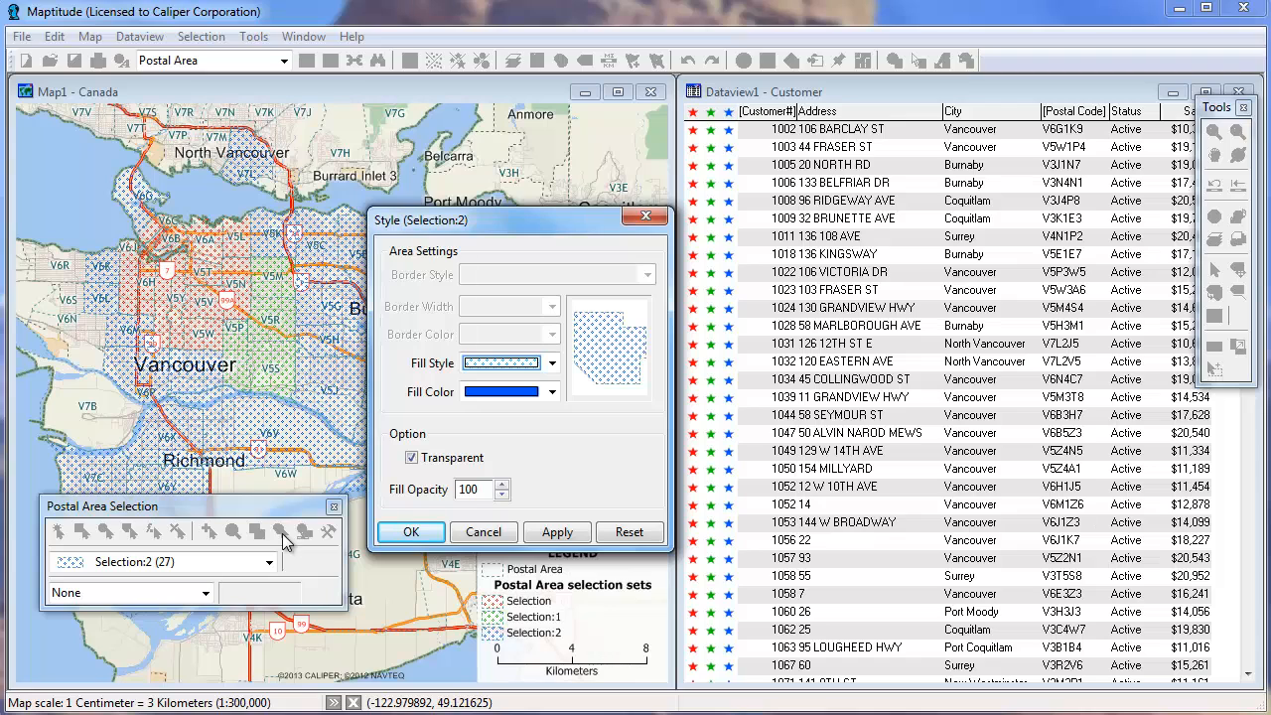
{"action": "left_click", "coordinate": [501, 365]}
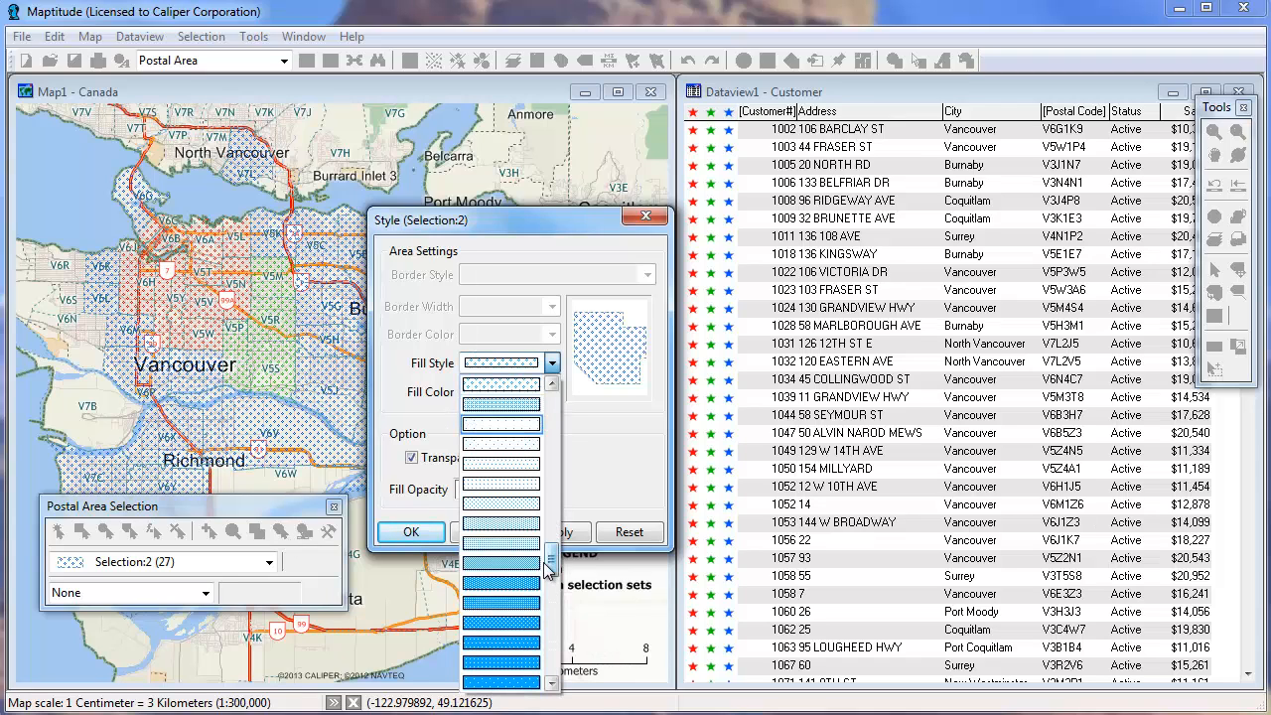
{"action": "left_click", "coordinate": [474, 398]}
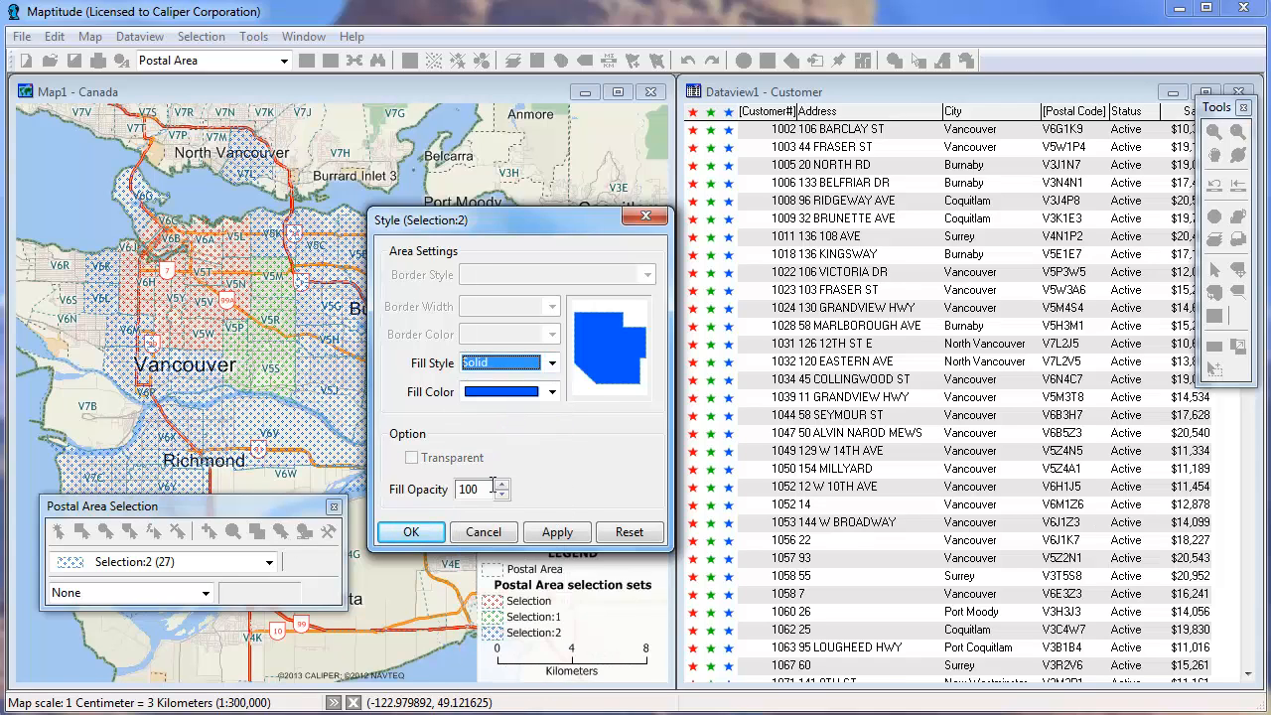
{"action": "type", "text": "25"}
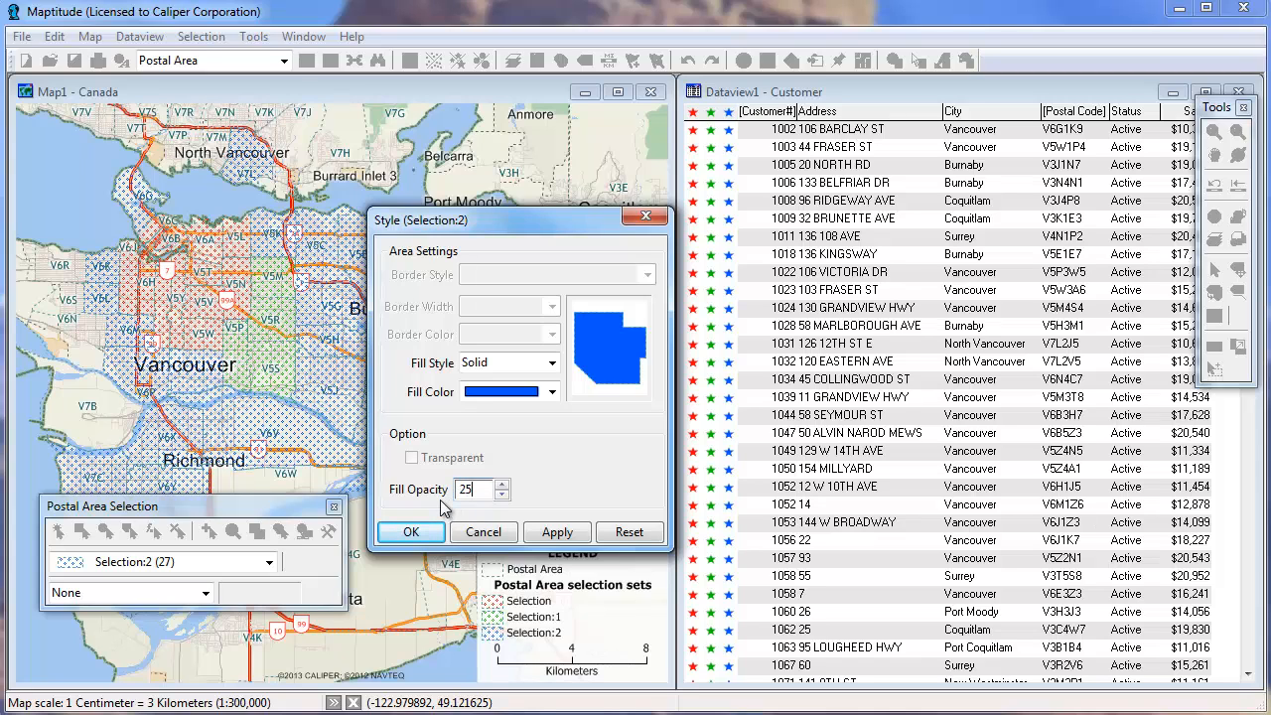
{"action": "left_click", "coordinate": [411, 532]}
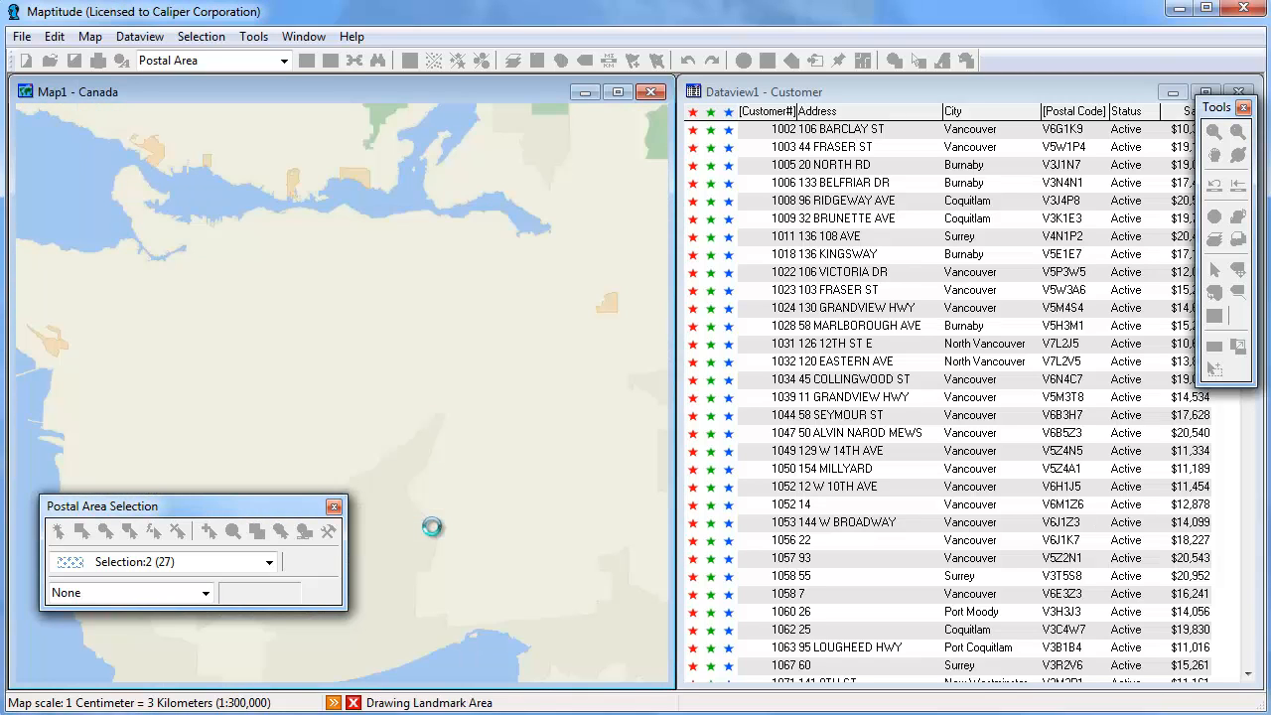